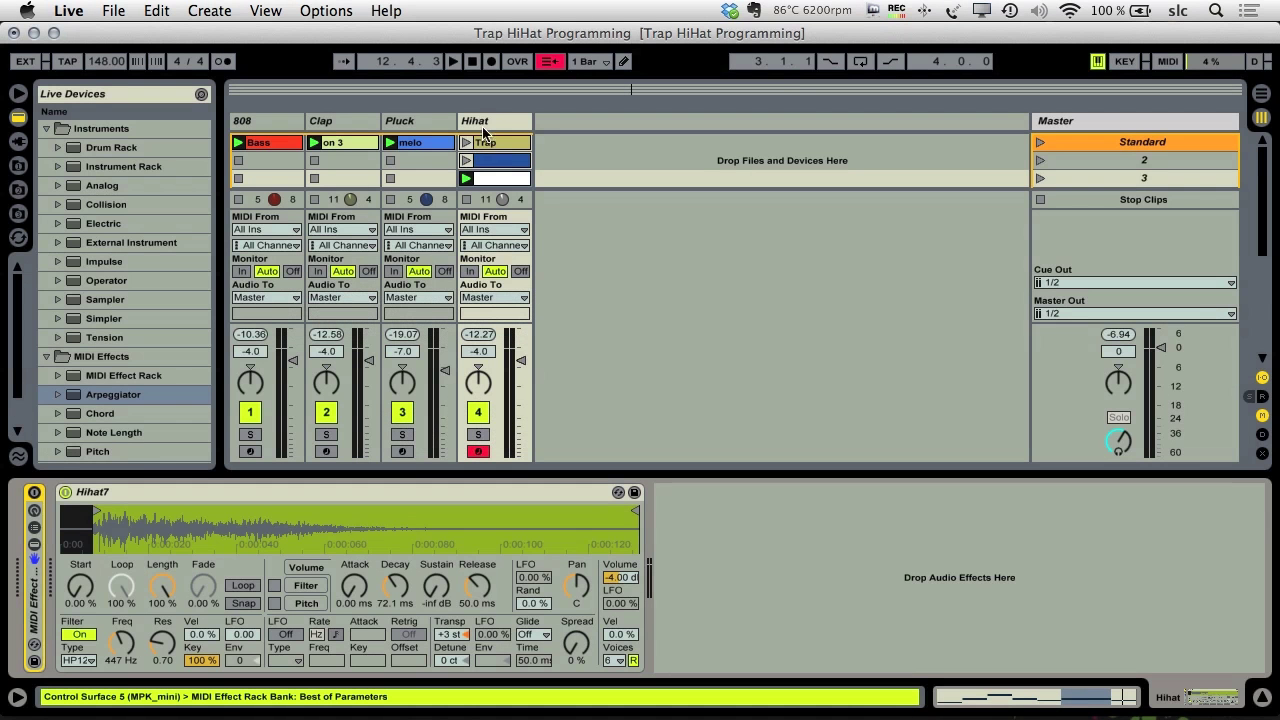
Launch the Trap clip on the Hihat track to hear its current hi-hat pattern.
click(468, 143)
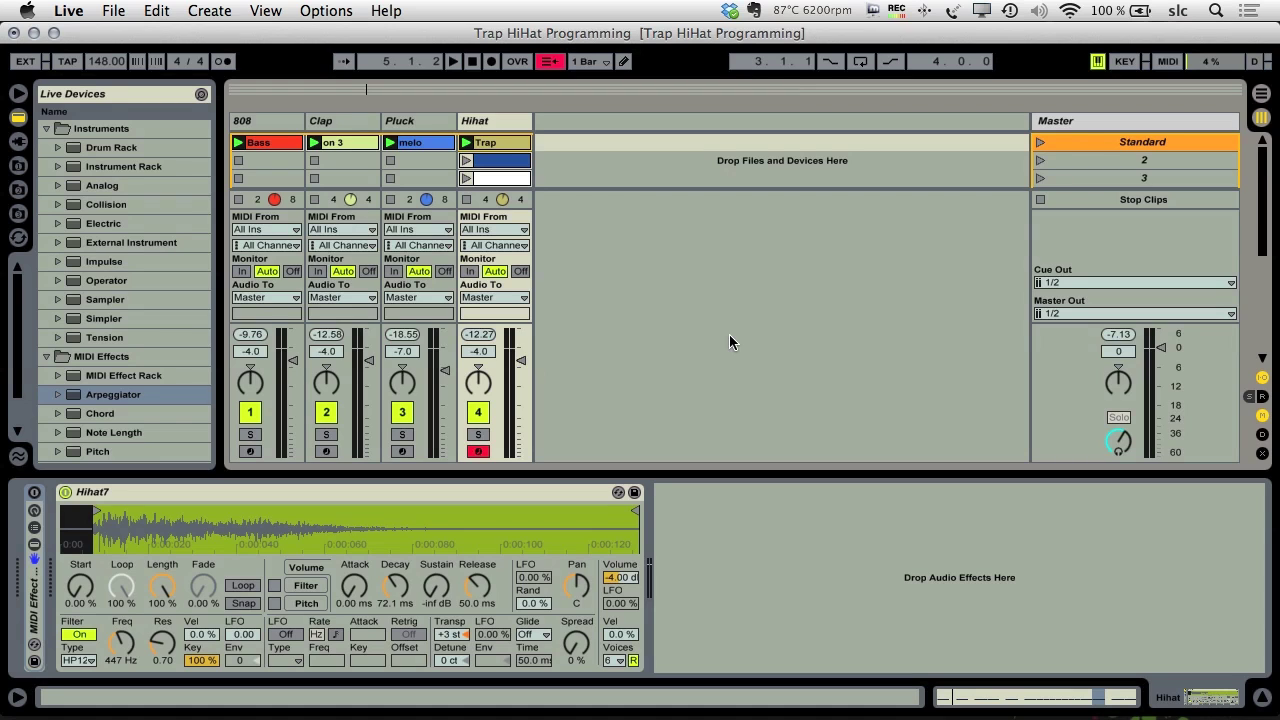
Show the Trap clip's C3 notes with 1/32 rolls, solo the Hihat track, and play it.
double_click(490, 142)
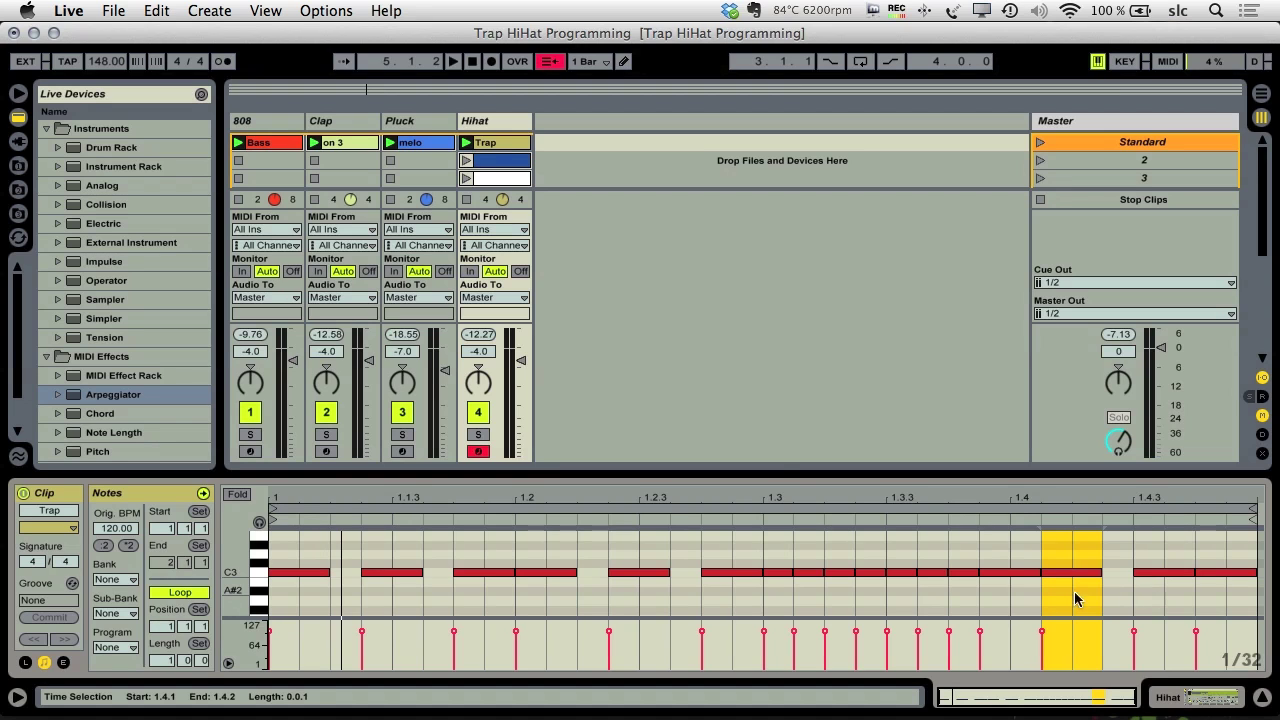
click(477, 435)
key(space)
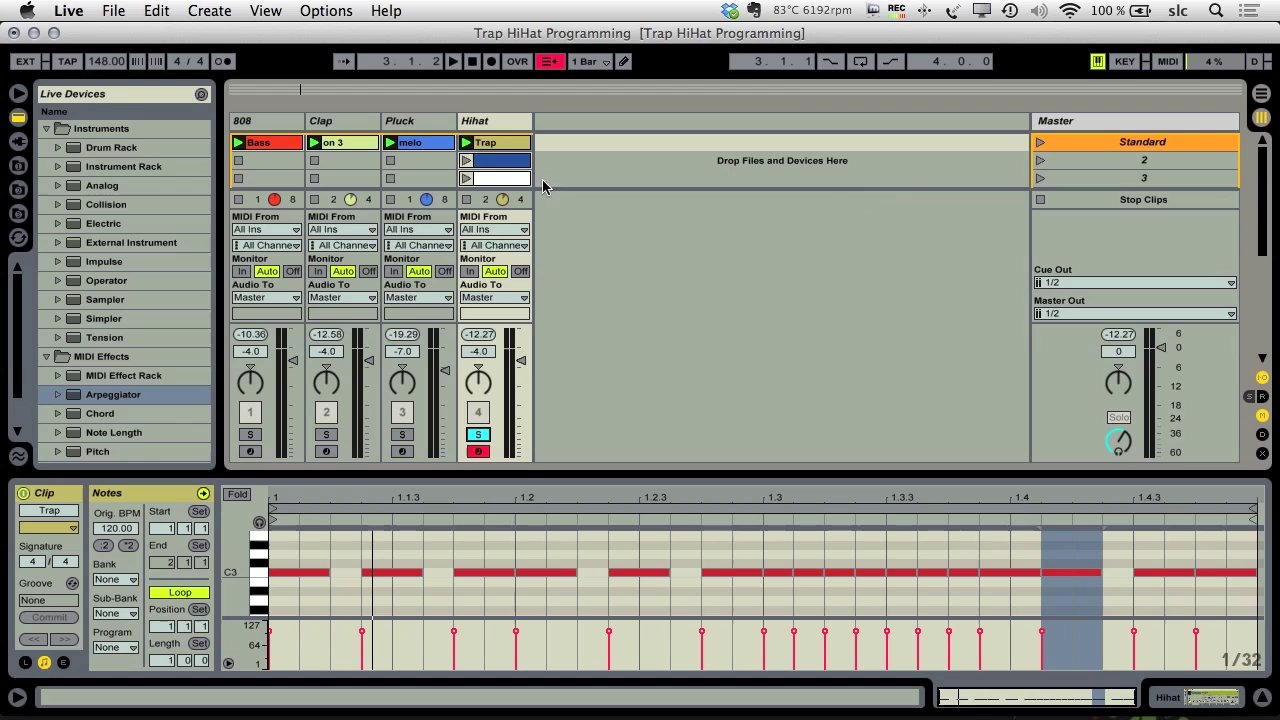
Play the second Hihat clip of four quarter-note C3 hits and display the Hihat7 Sampler device.
click(489, 165)
click(385, 550)
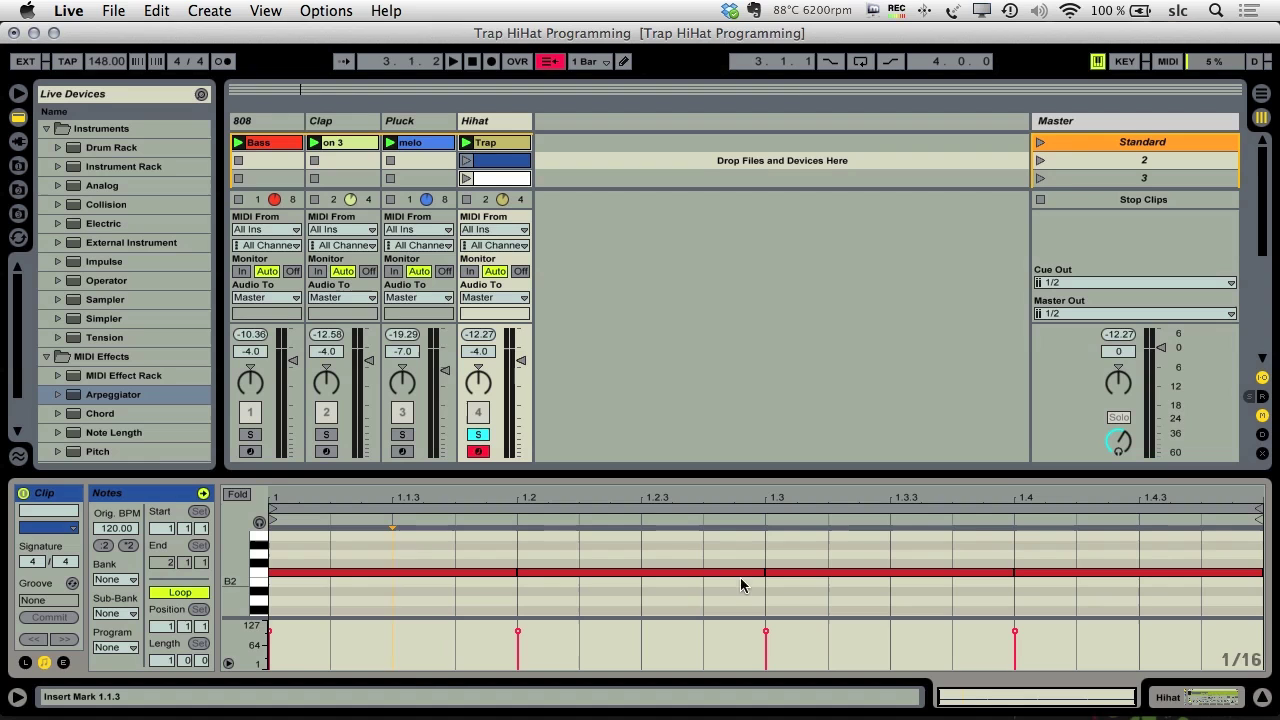
click(465, 161)
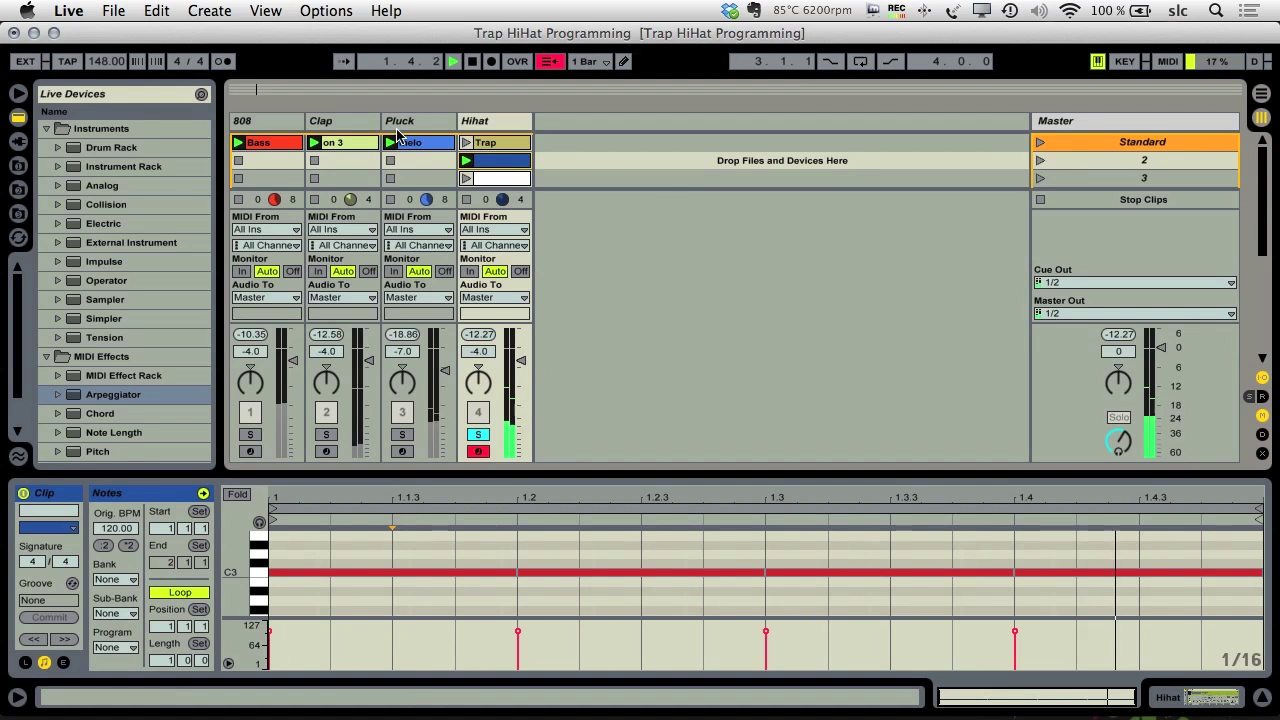
double_click(486, 120)
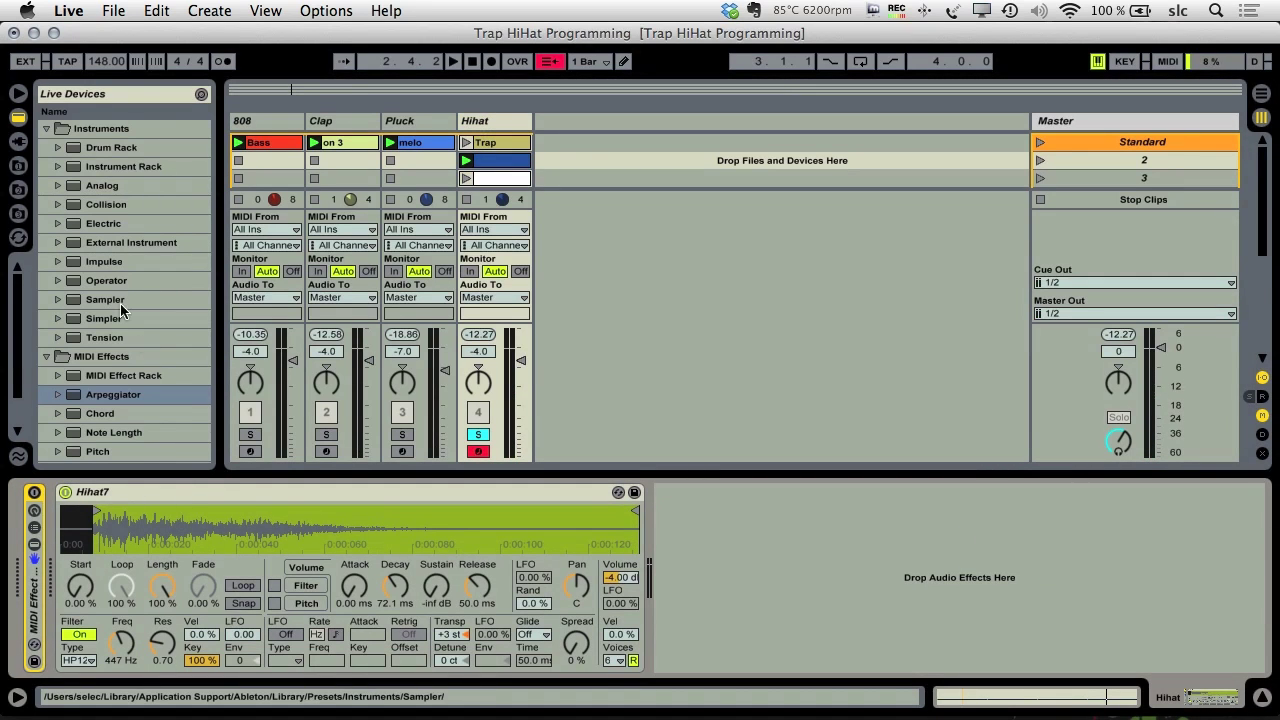
drag(97, 400, 68, 588)
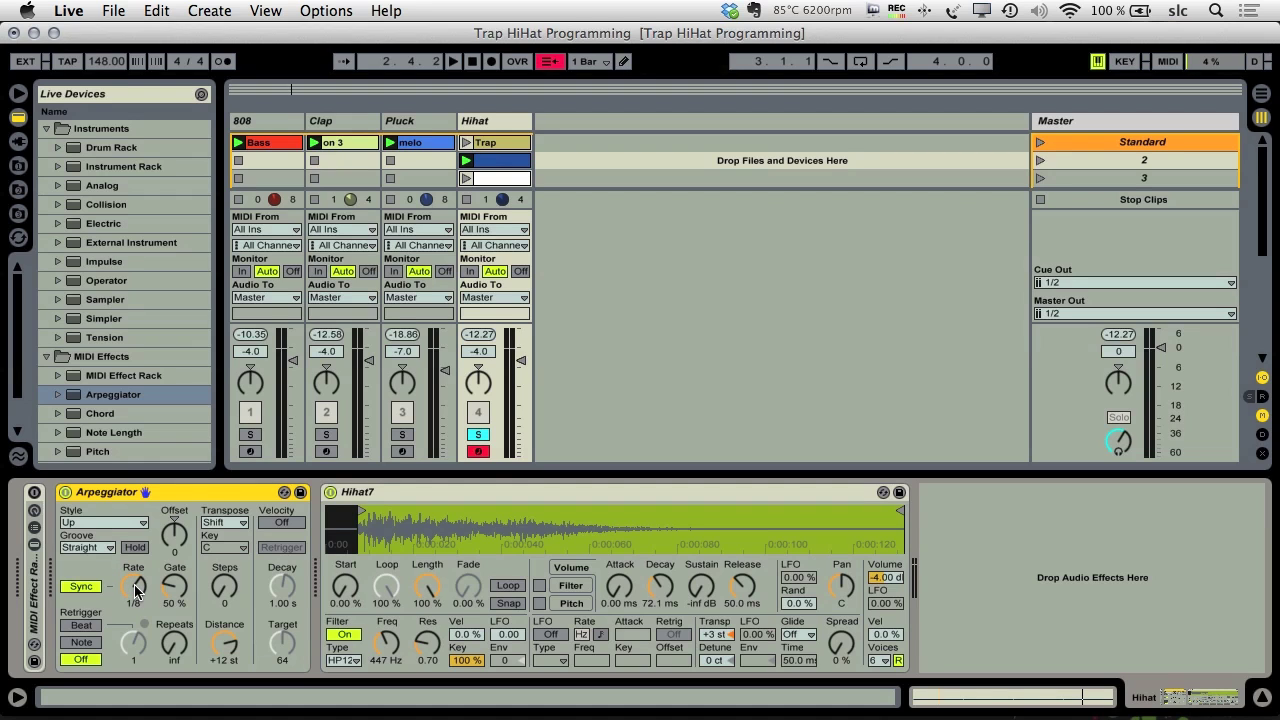
key(space)
drag(133, 587, 133, 570)
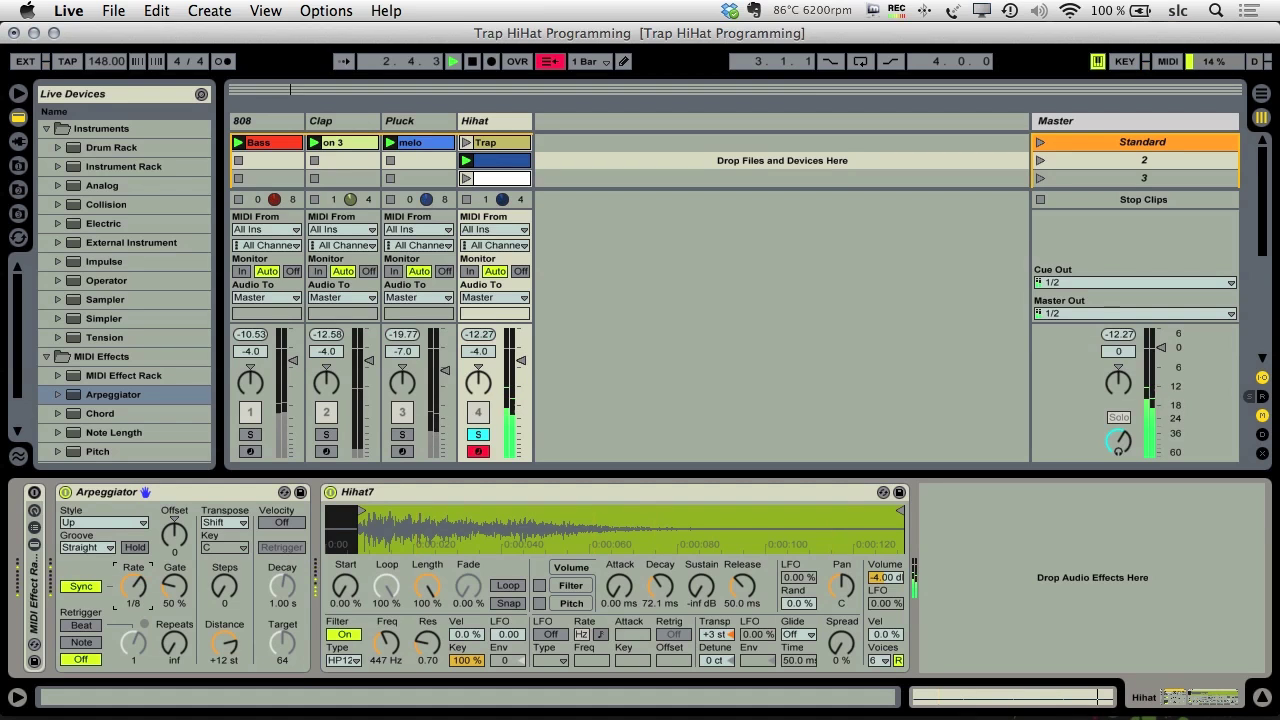
mouse_move(133, 587)
mouse_down()
mouse_move(133, 572)
mouse_move(133, 605)
mouse_up()
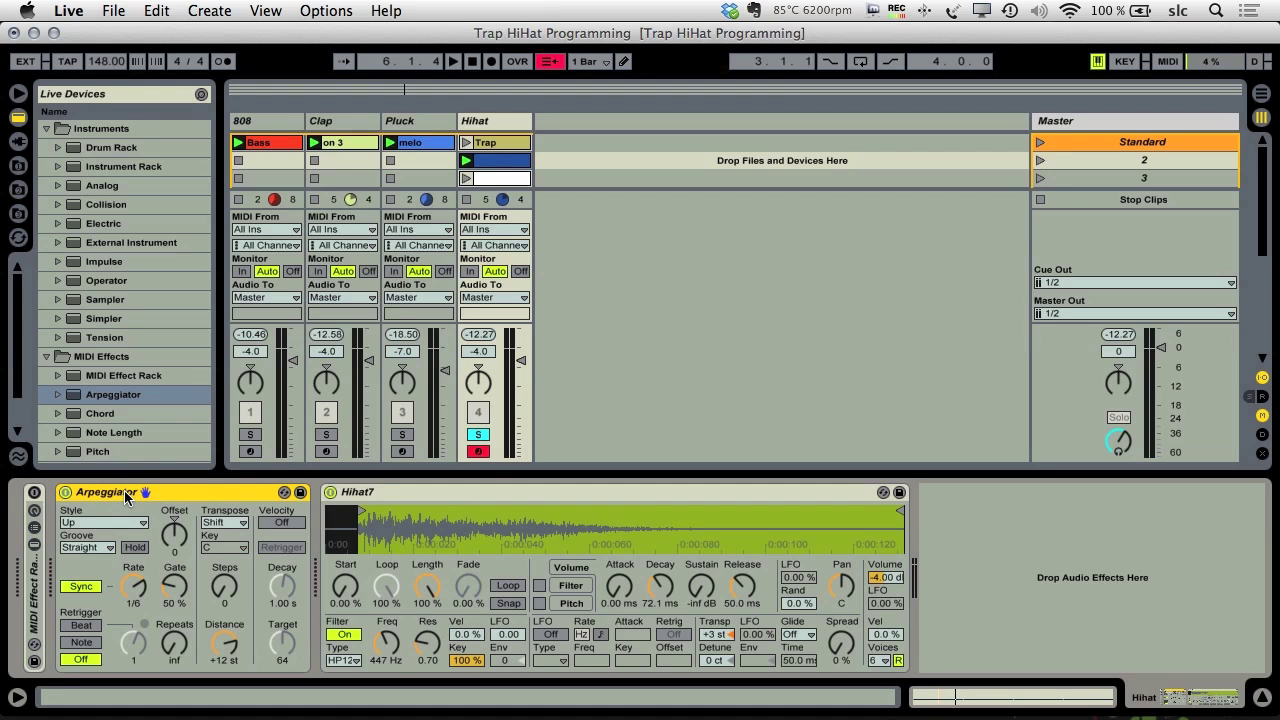
key(Delete)
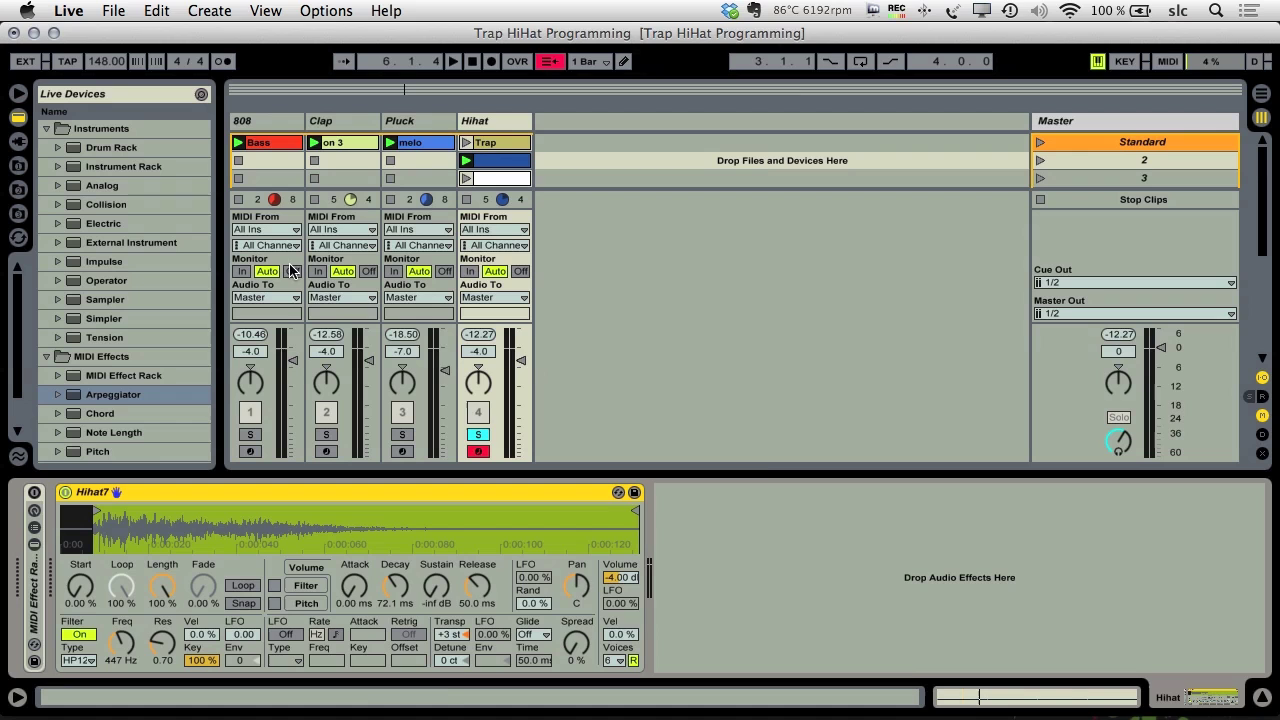
Expand the MIDI Effect Rack and inspect its 1/4 and 1/8 chains and the full chain list.
double_click(33, 598)
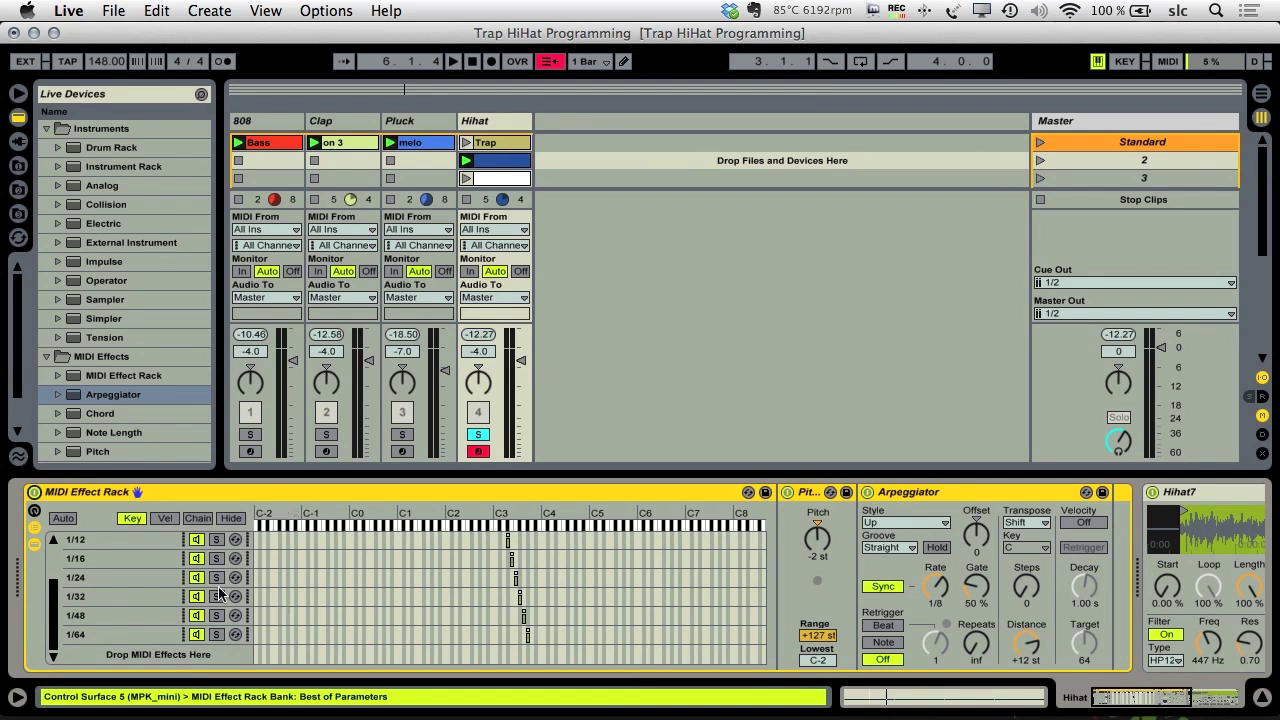
scroll(170, 578, up, 3)
click(170, 578)
click(140, 542)
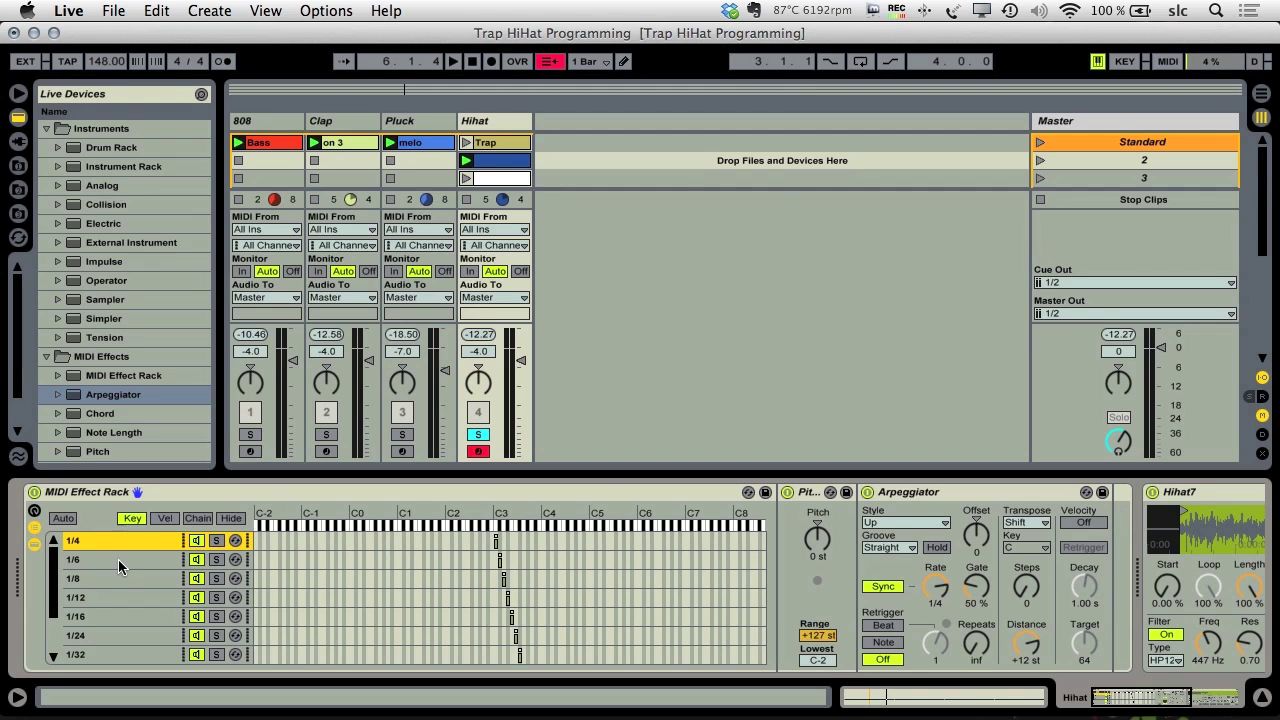
scroll(88, 632, down, 3)
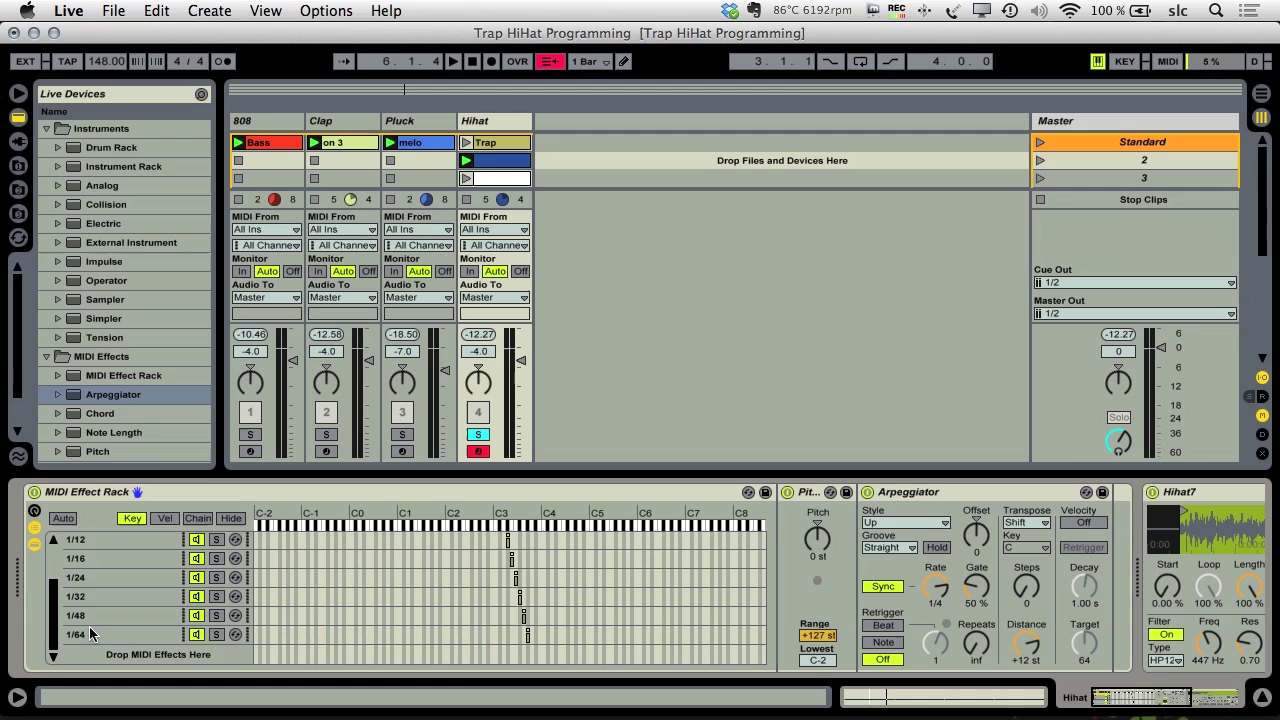
scroll(88, 632, up, 3)
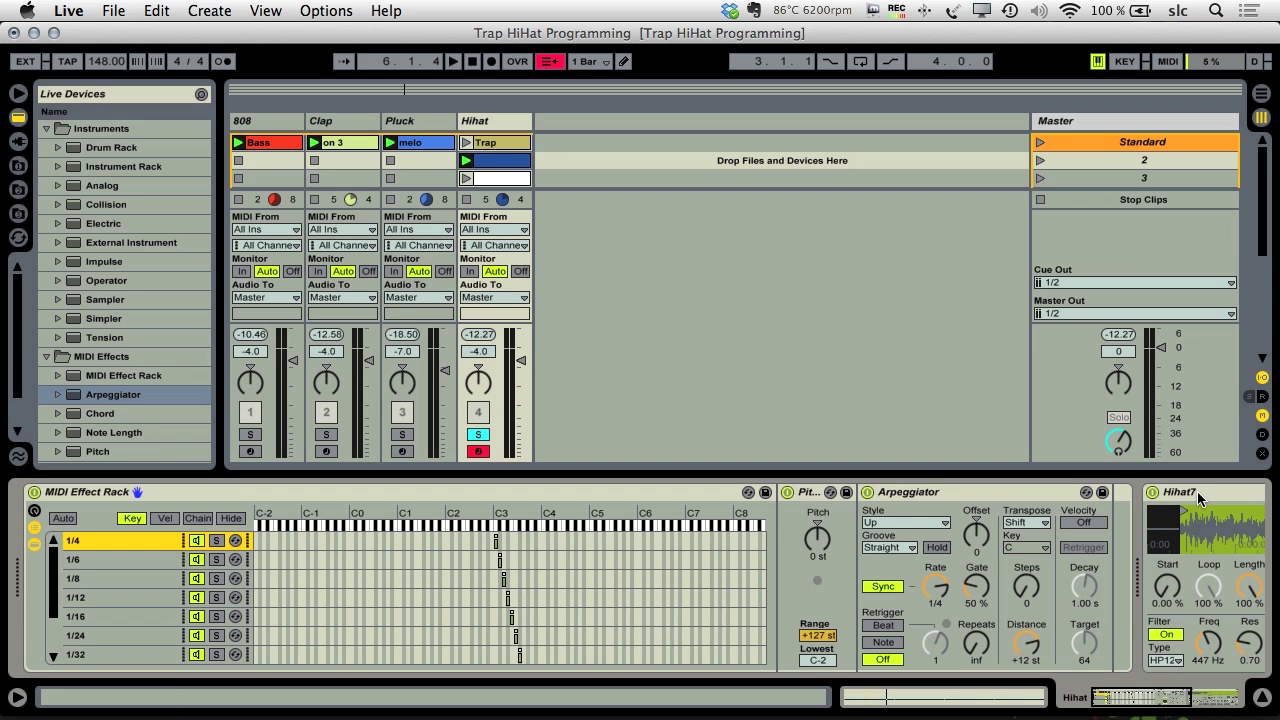
Compare the 1/6 and 1/8 chain settings, then open the slot 3 clip with notes spanning C3–F3.
click(94, 559)
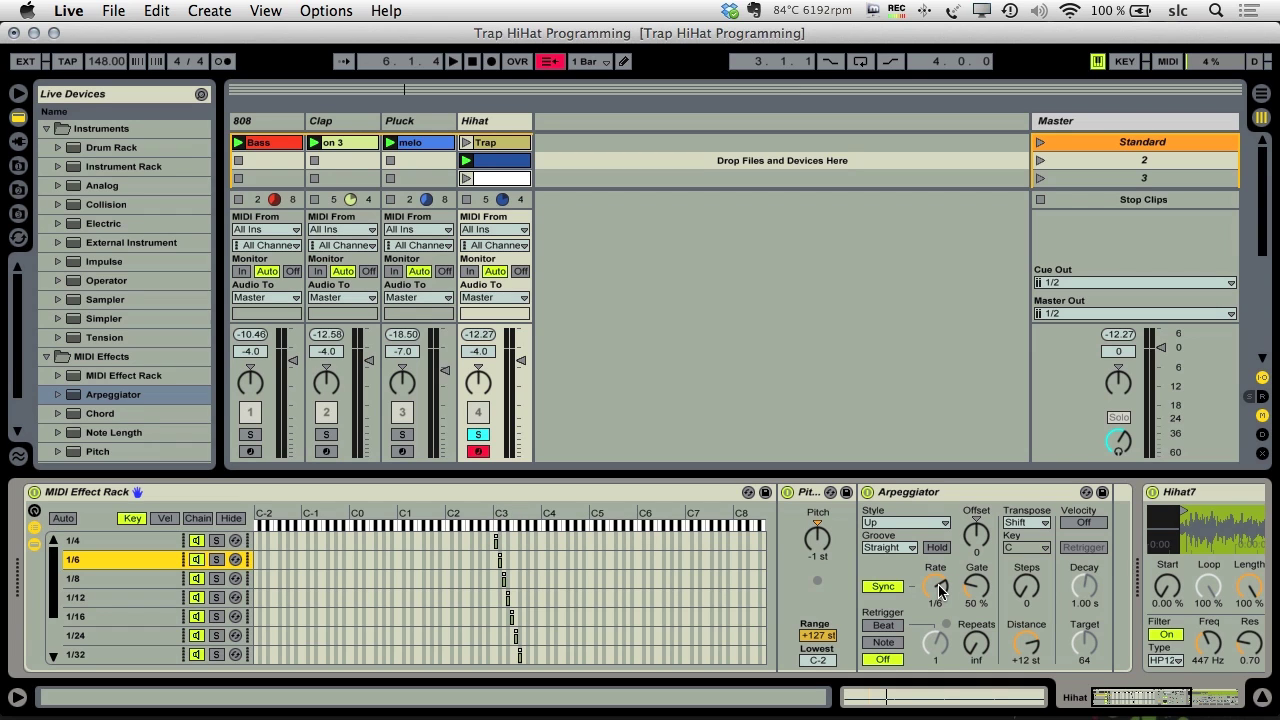
click(103, 580)
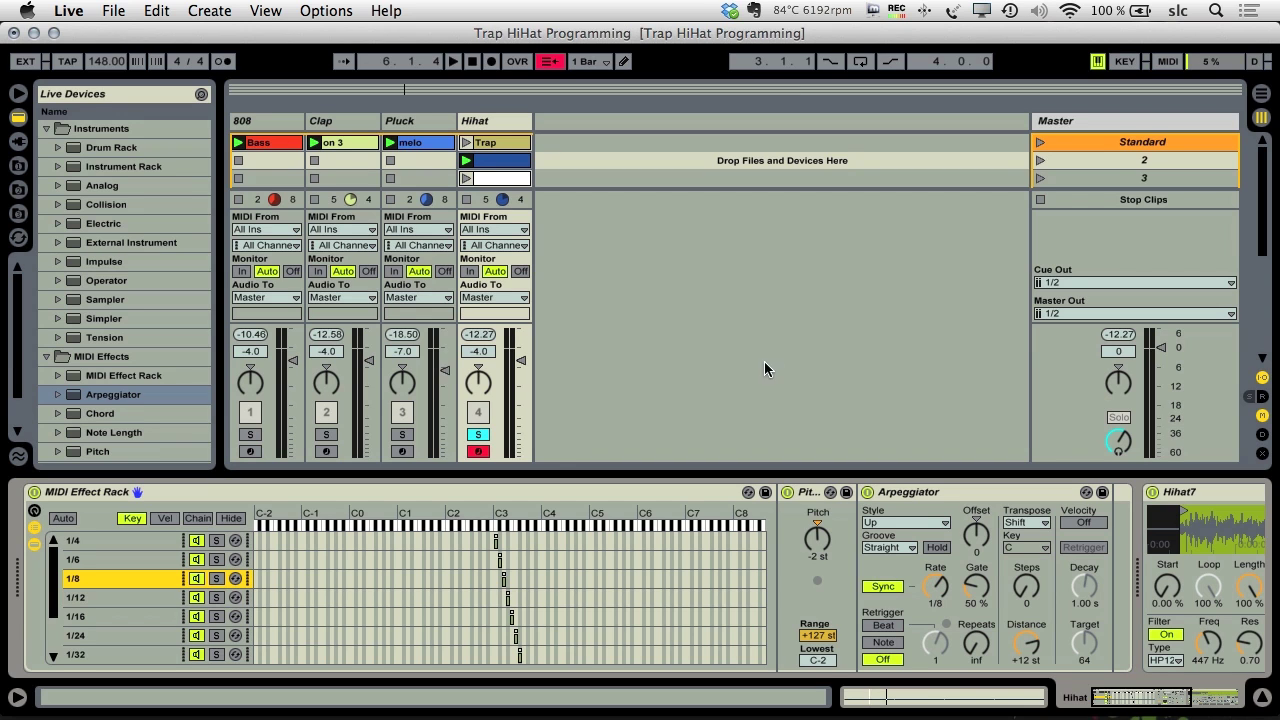
click(495, 179)
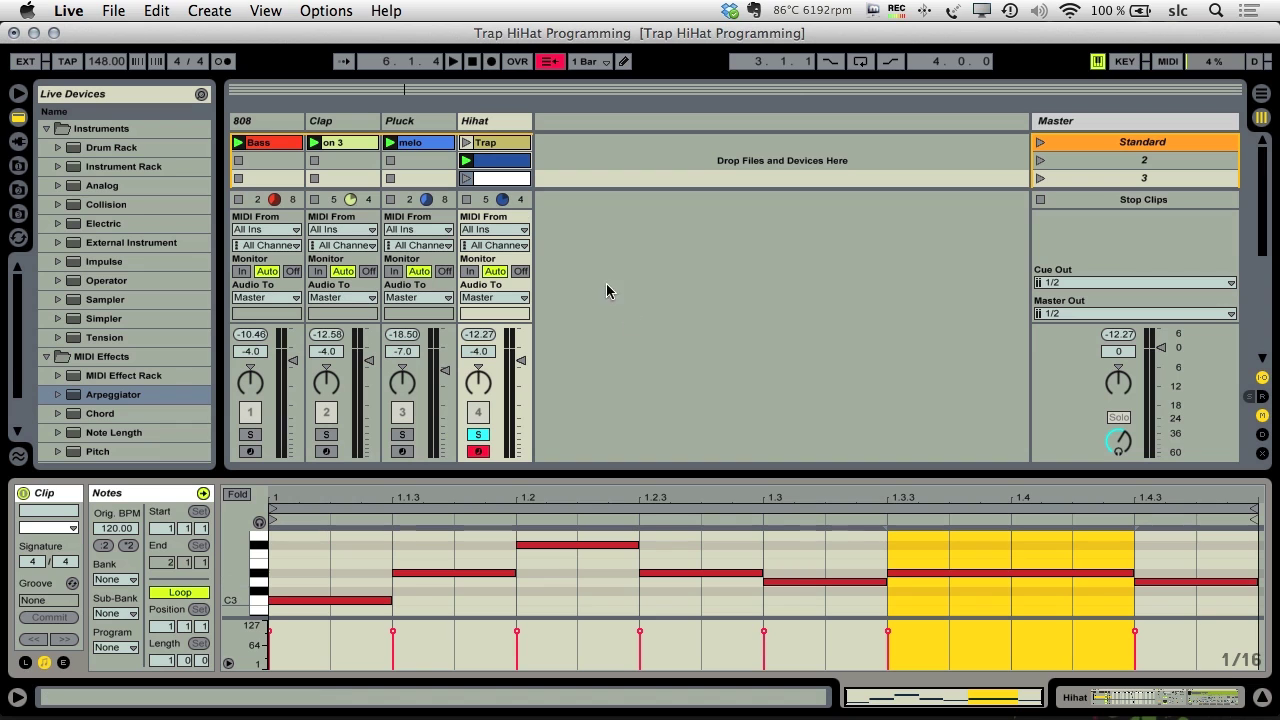
Play the varied-pitch slot 3 Hihat clip while viewing the track's rack of rate chains.
click(466, 179)
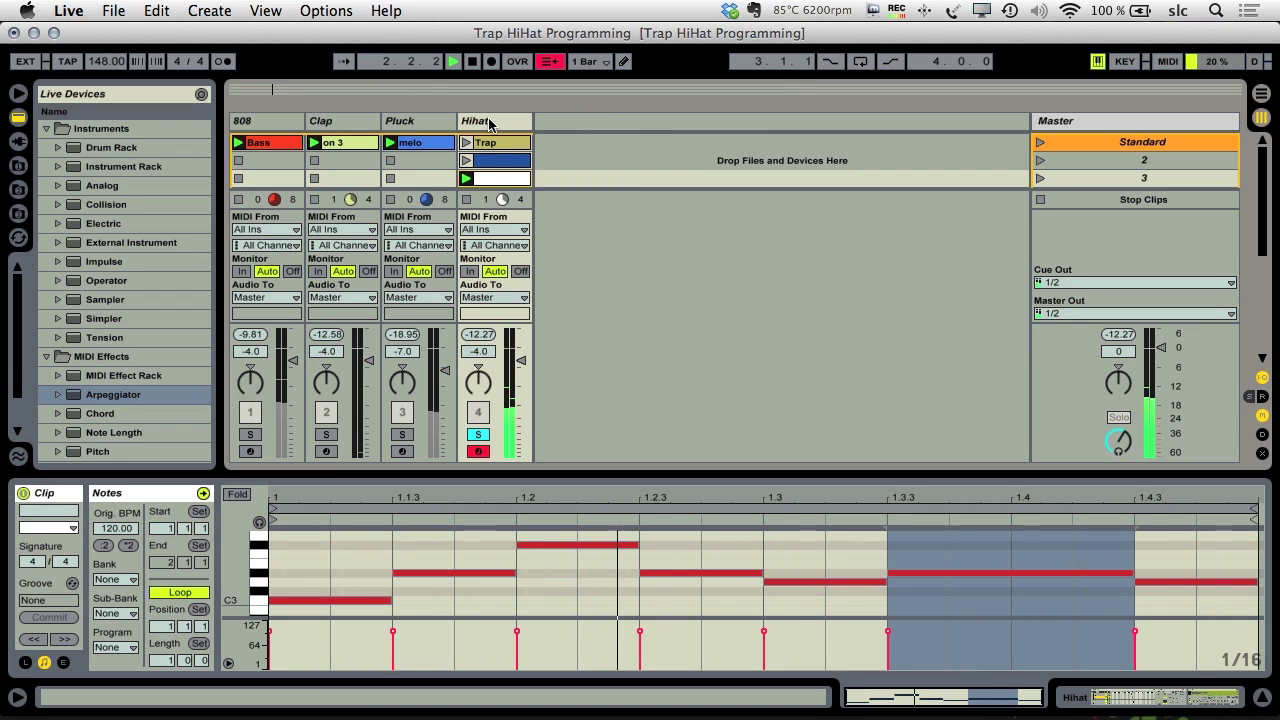
click(489, 122)
double_click(489, 122)
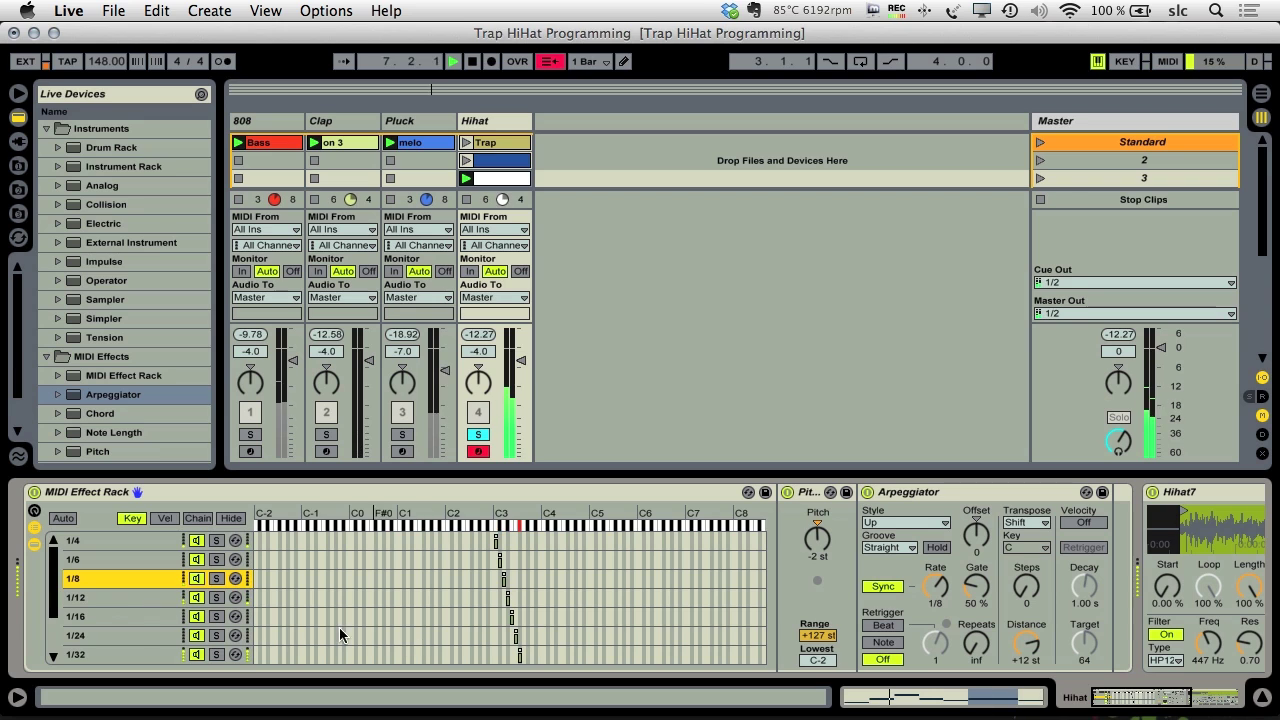
Duplicate the 1/64 chain and lower the copy's pitch to -9 st.
scroll(320, 622, down, 3)
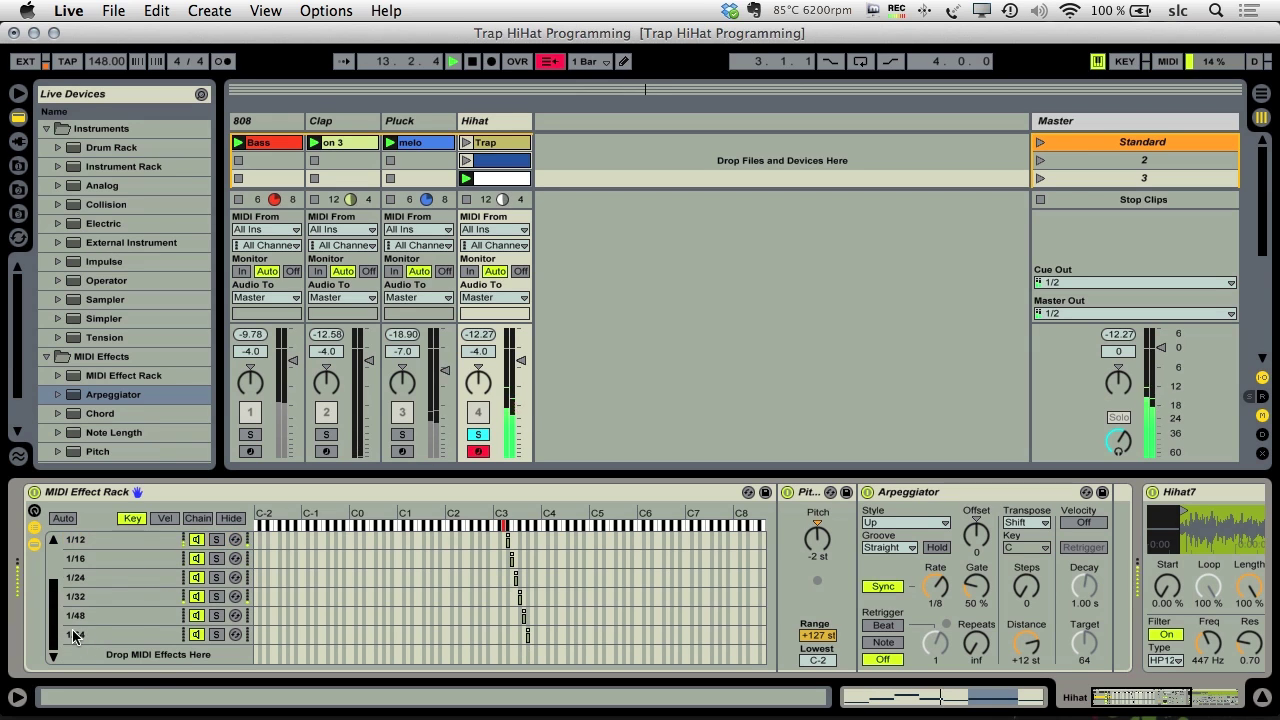
scroll(88, 632, up, 3)
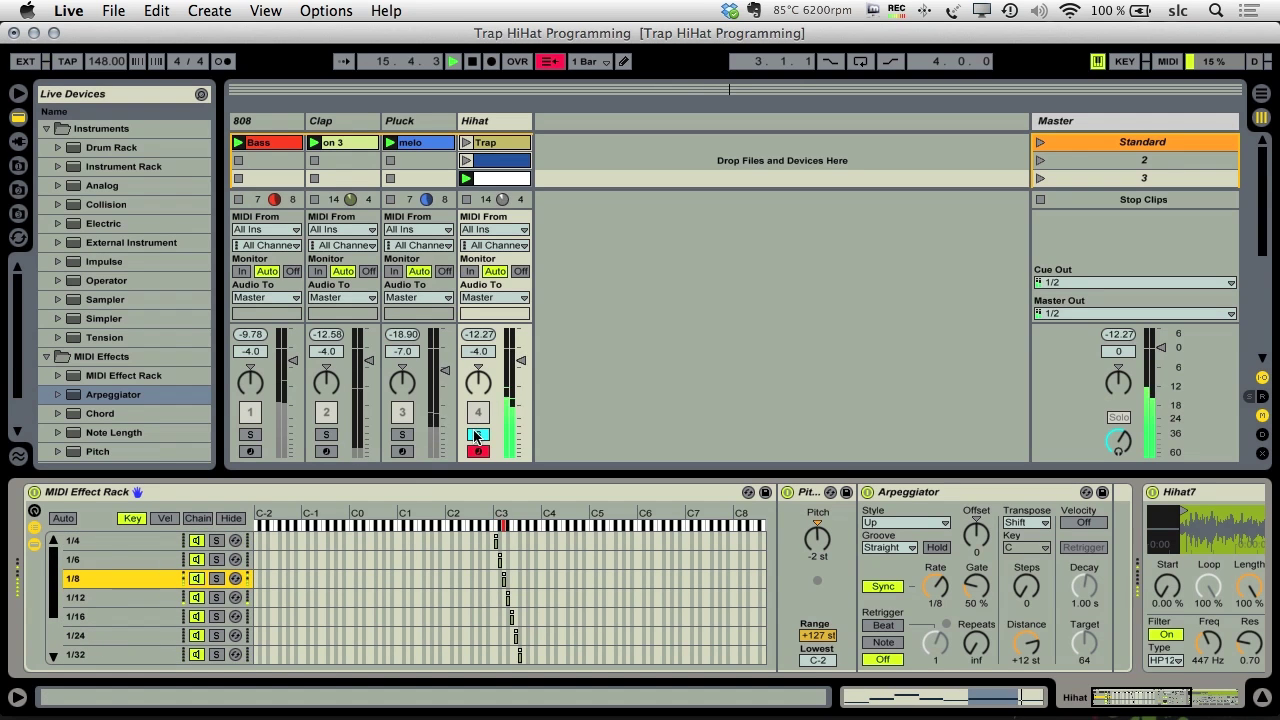
scroll(93, 613, down, 3)
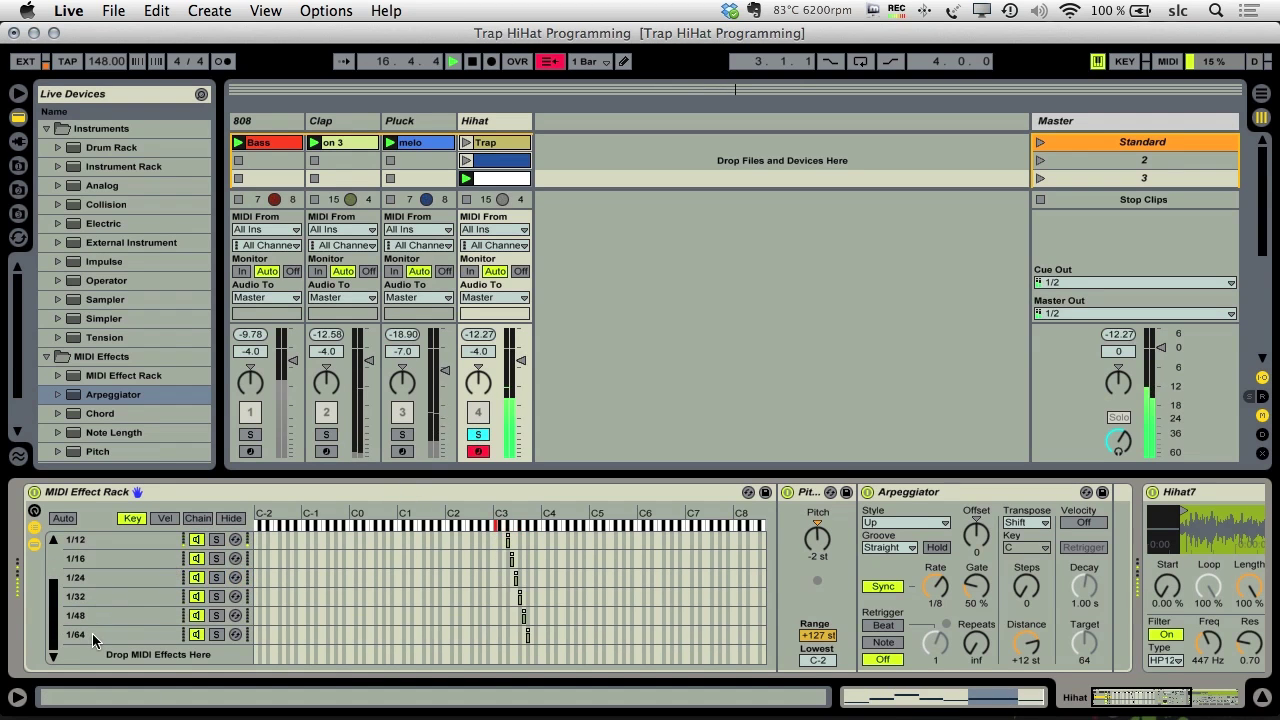
click(92, 633)
key(super+d)
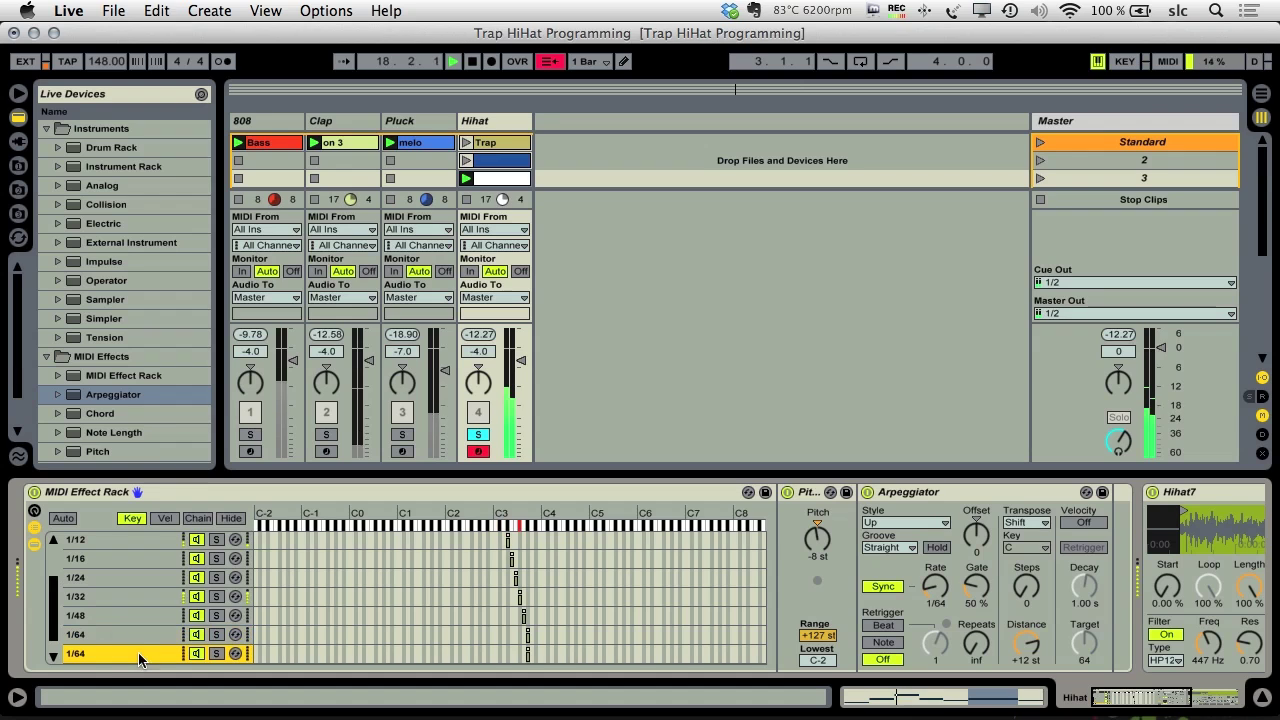
key(super+r)
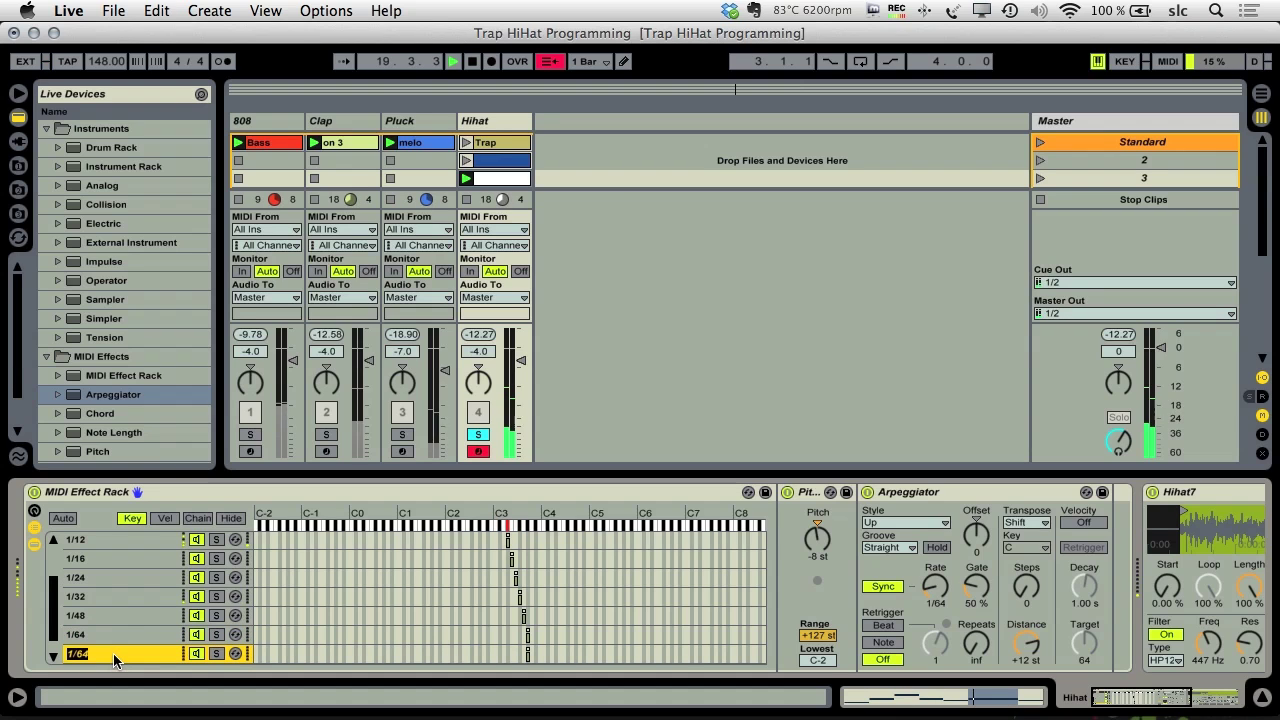
text(1/128)
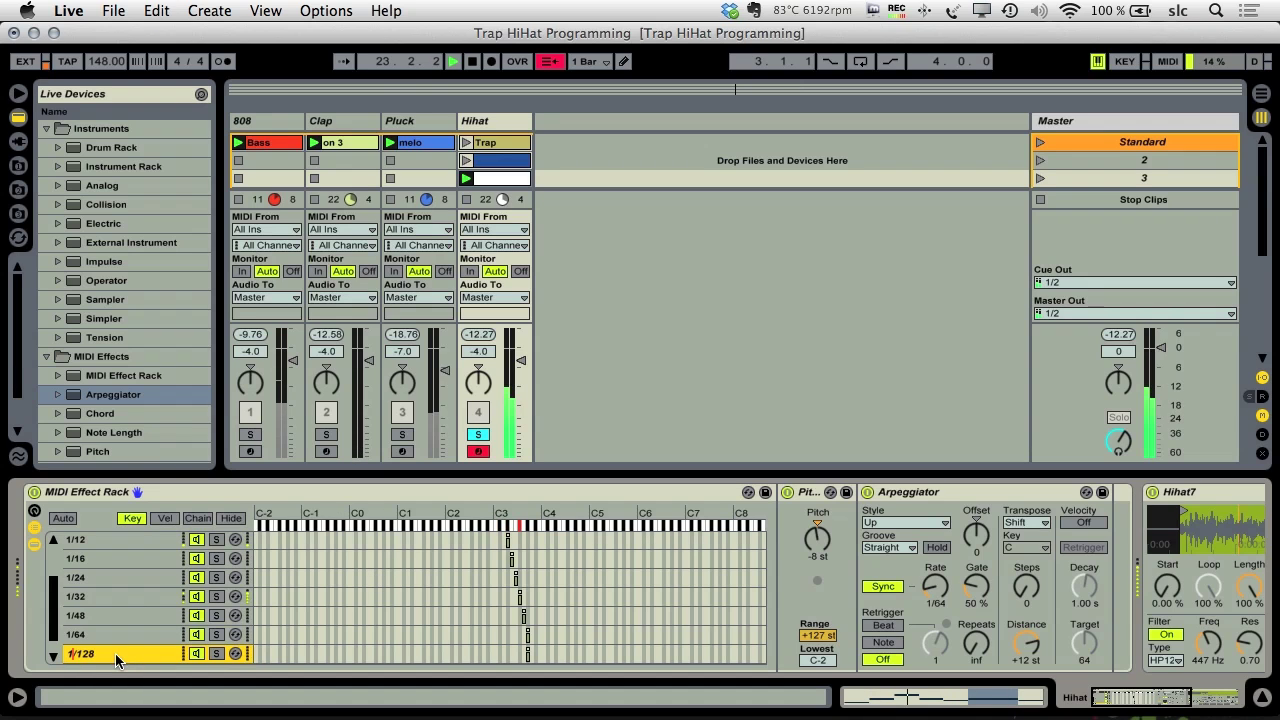
click(818, 540)
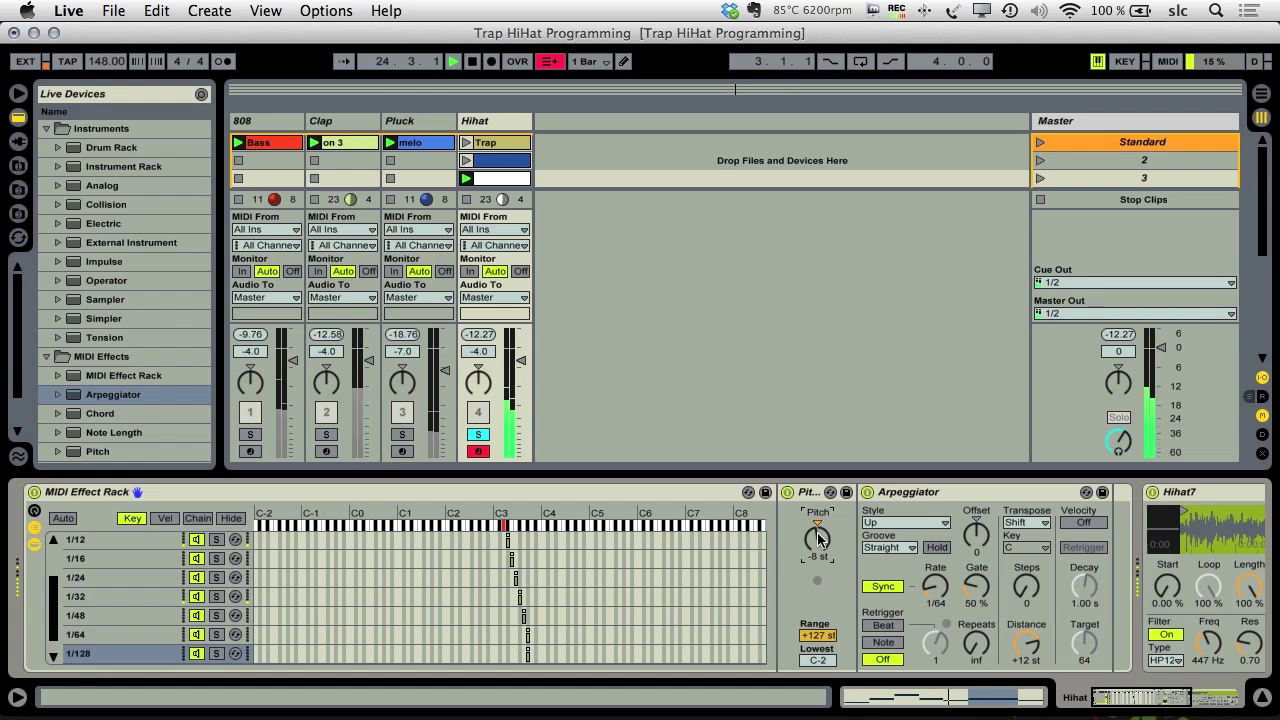
key(Down)
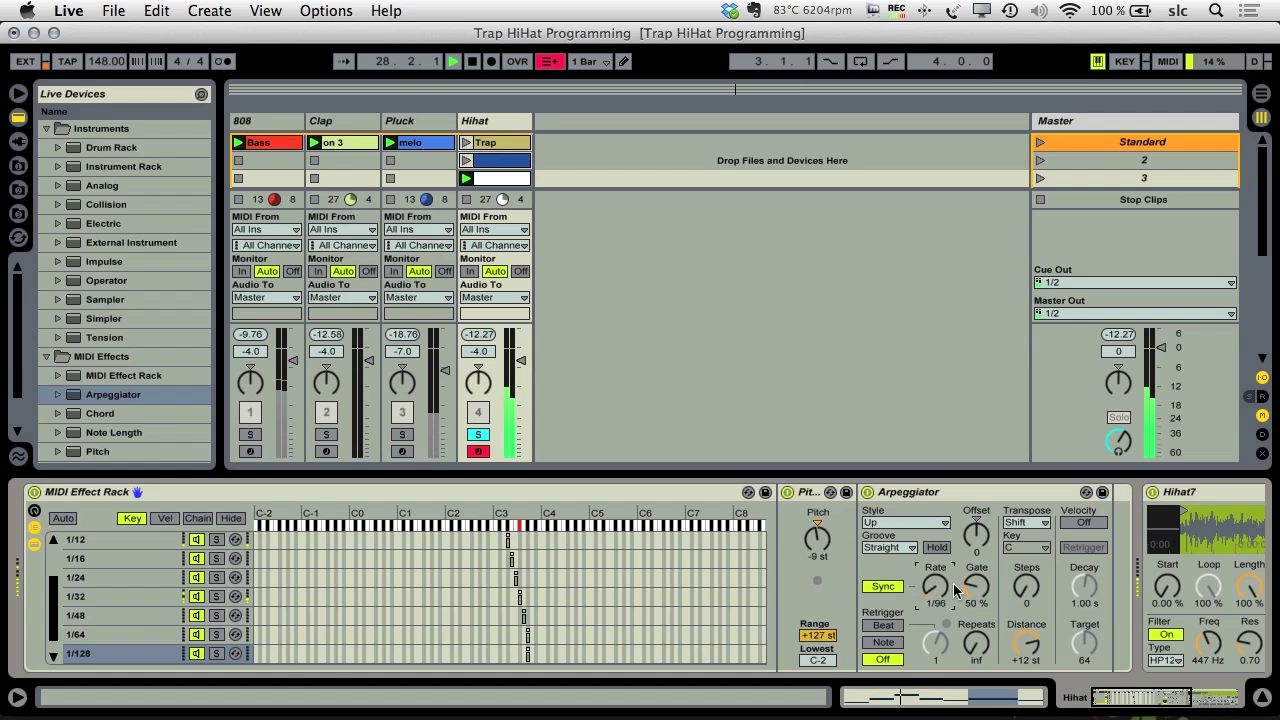
Rename the new chain 1/96 and shift its key zone slightly higher.
click(129, 653)
key(super+r)
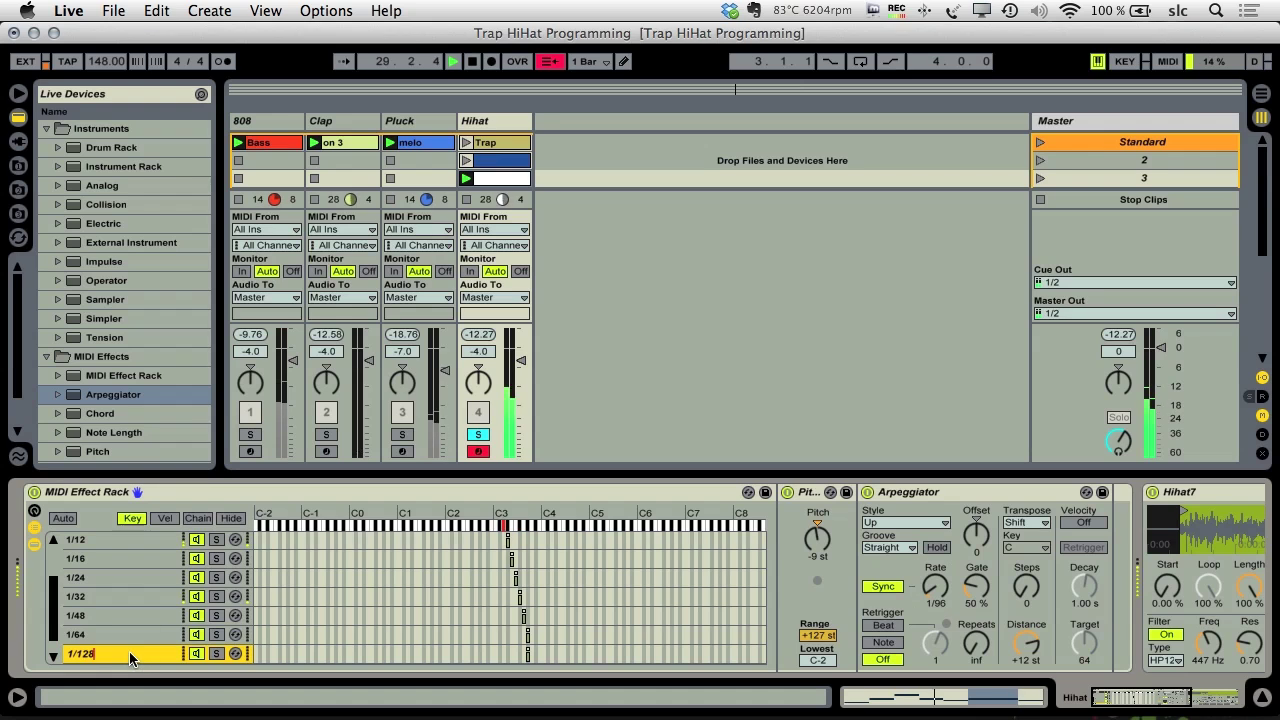
key(BackSpace)
key(BackSpace)
key(BackSpace)
text(9)
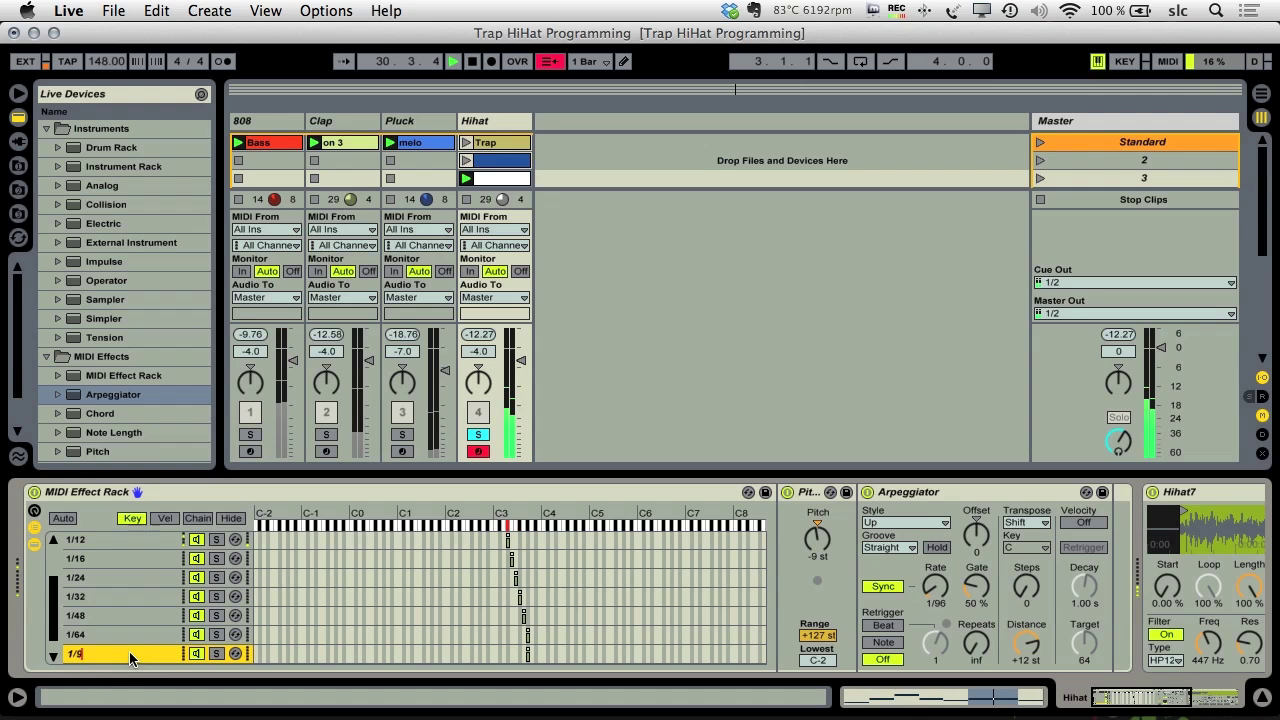
text(6)
key(Return)
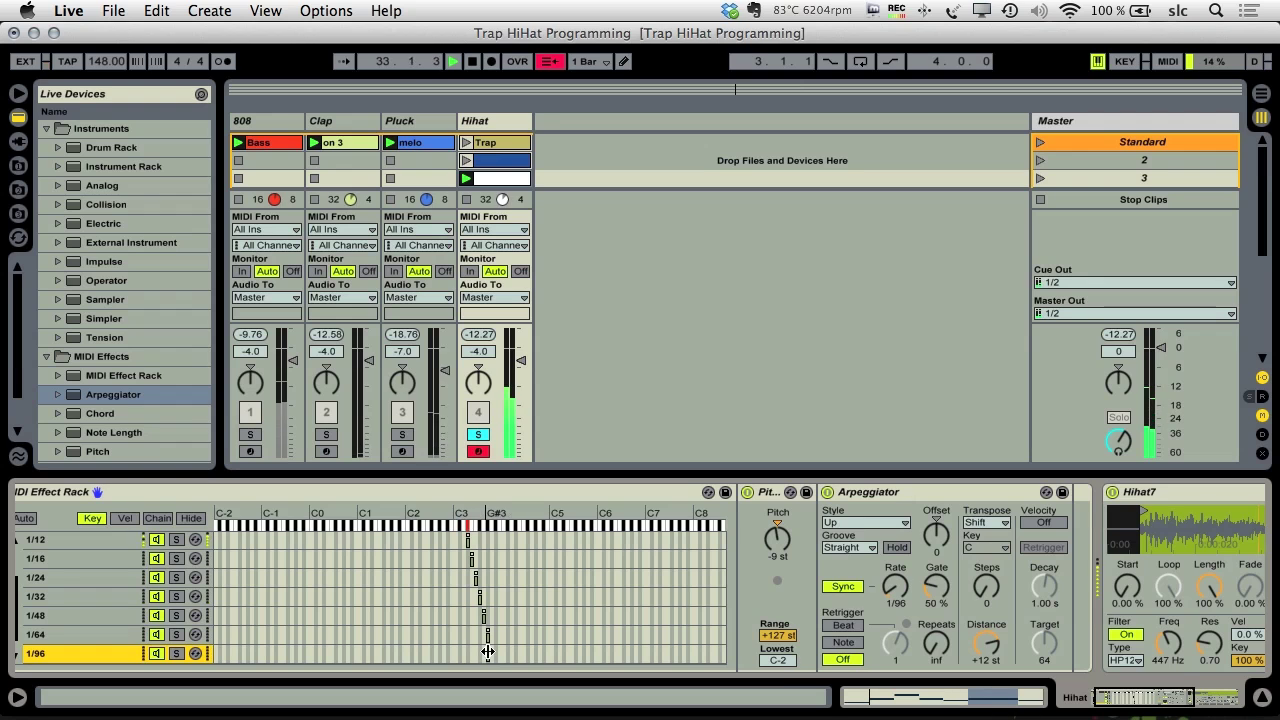
drag(487, 651, 491, 652)
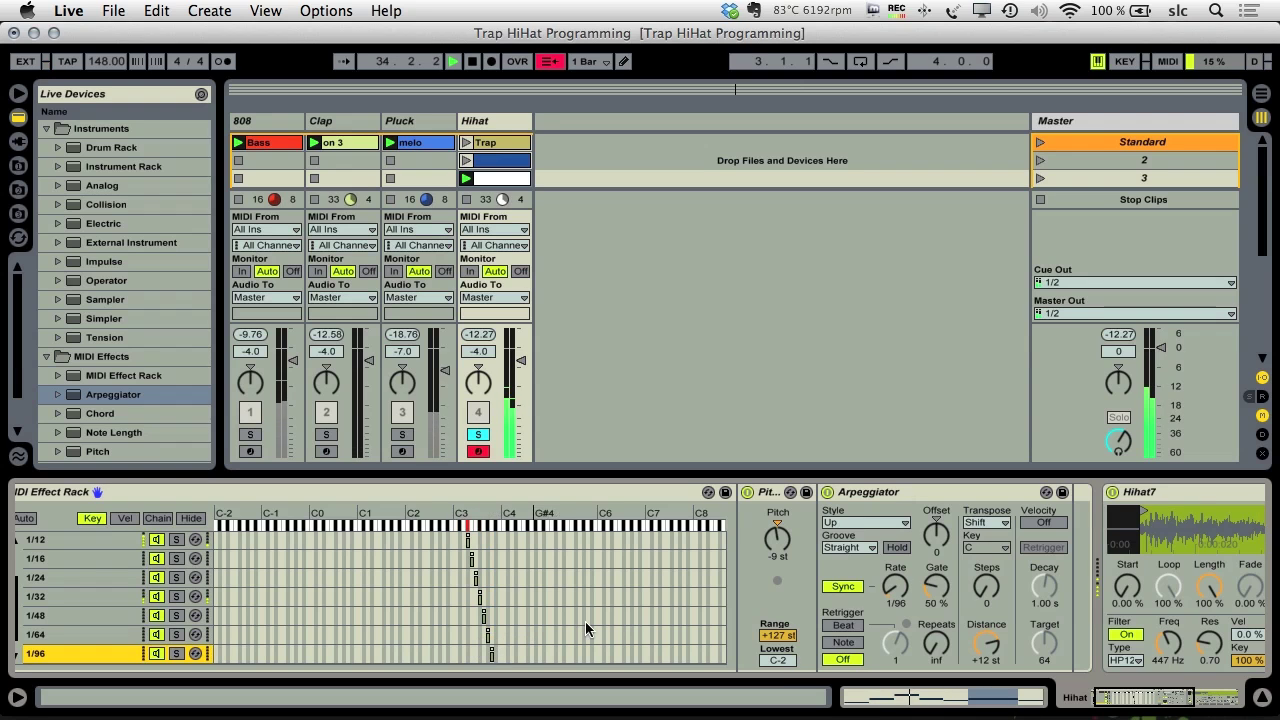
Move the clip's long note at 1.3.3 to A#3 so it triggers the 1/96 chain.
click(500, 155)
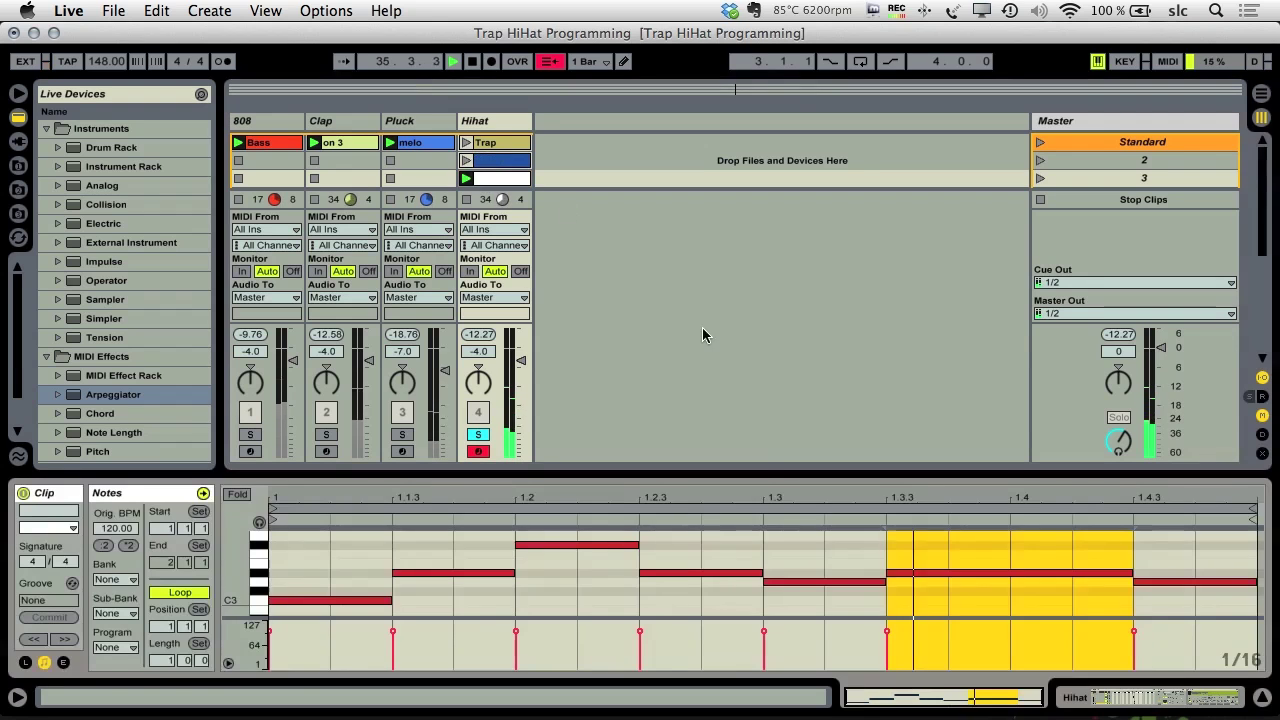
click(952, 586)
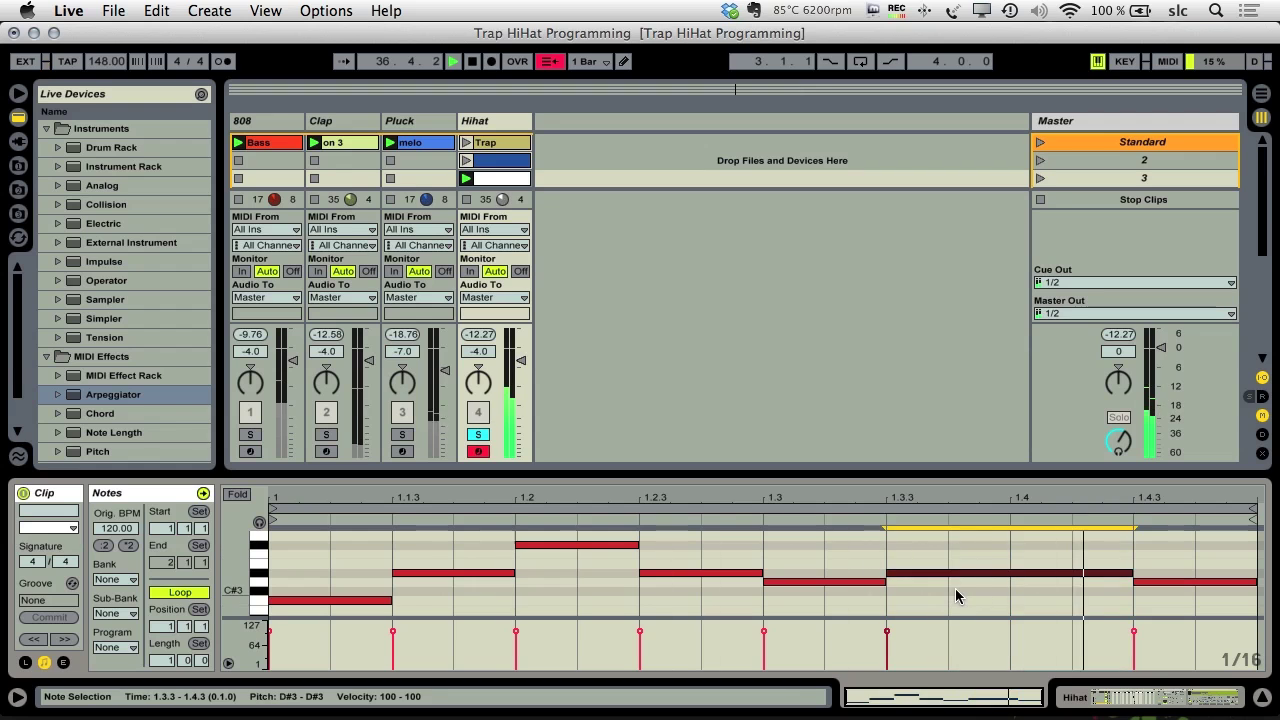
key(Up)
key(Up)
key(Up)
key(Up)
key(Up)
key(Up)
key(Up)
key(Up)
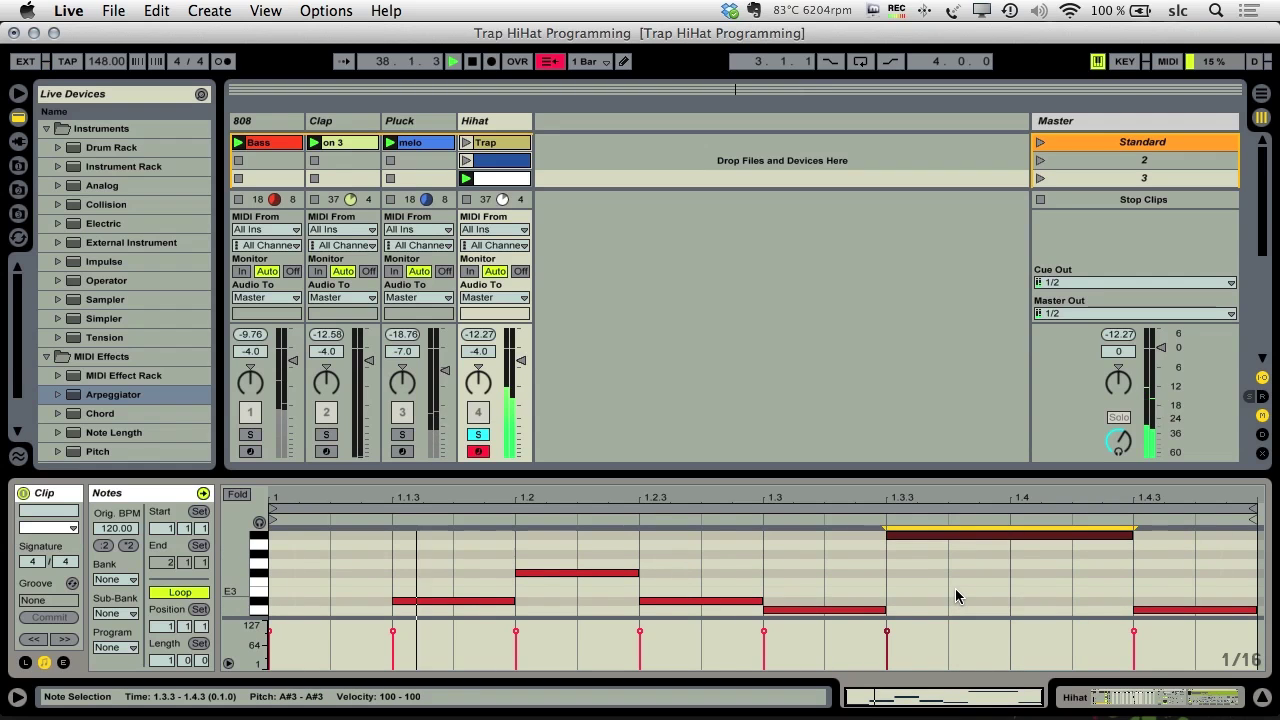
key(Down)
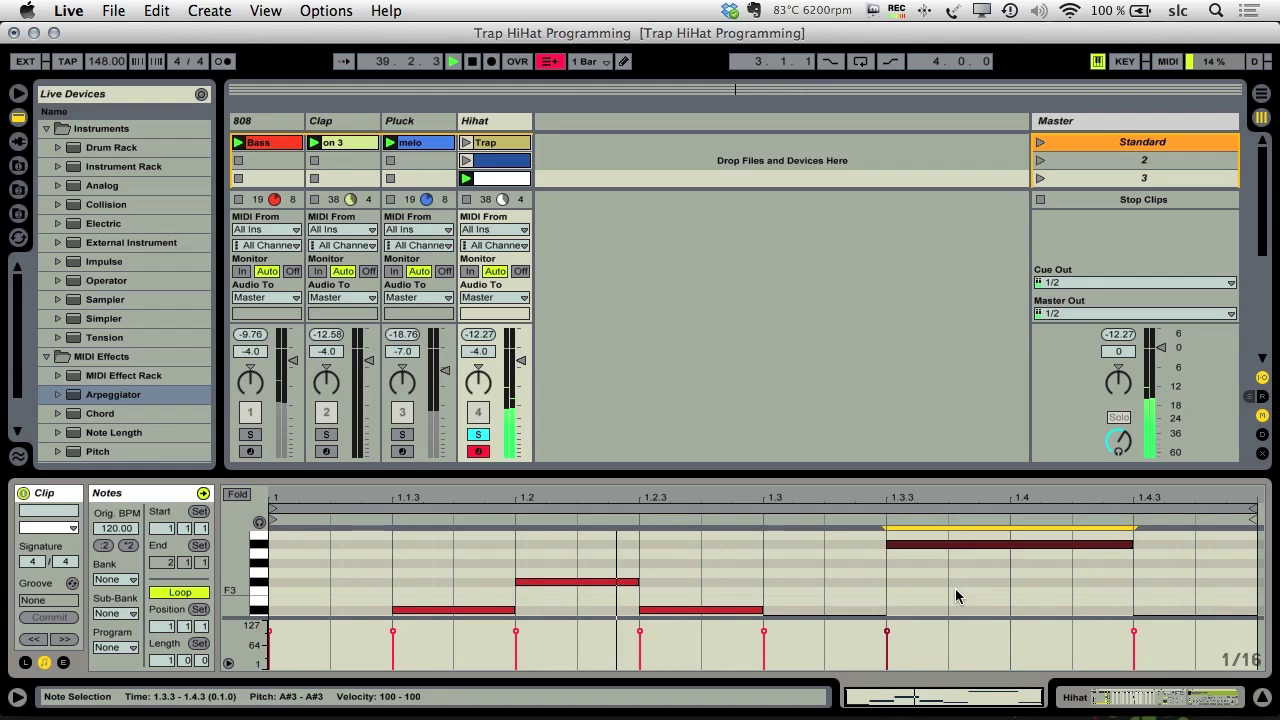
key(Down)
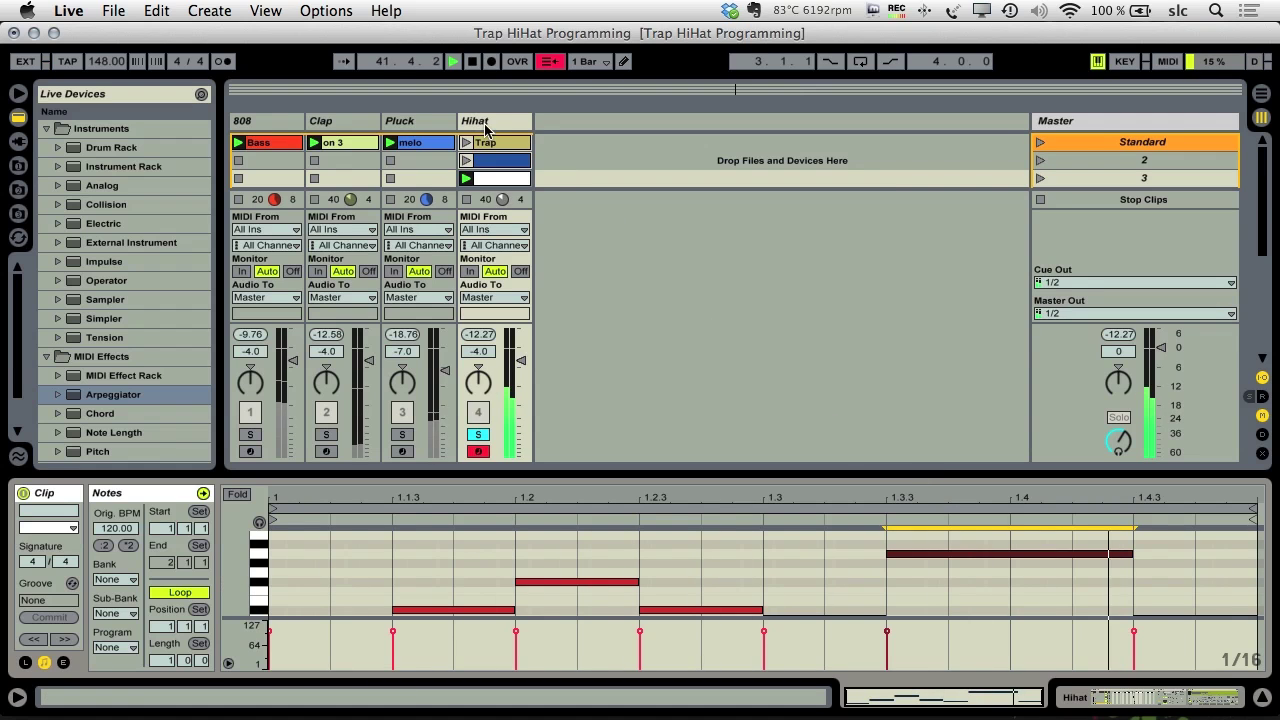
key(shift+Tab)
scroll(300, 530, down, 1)
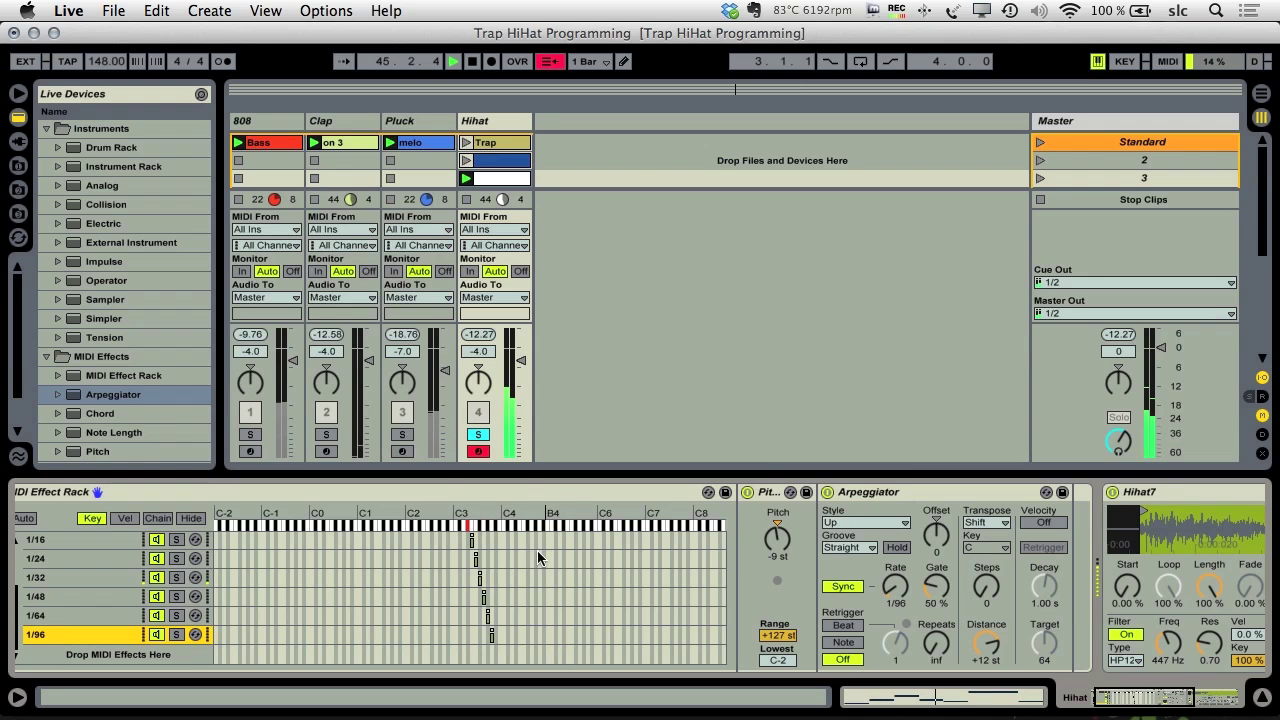
Stop playback and unsolo the Hihat track so all four tracks play together.
key(space)
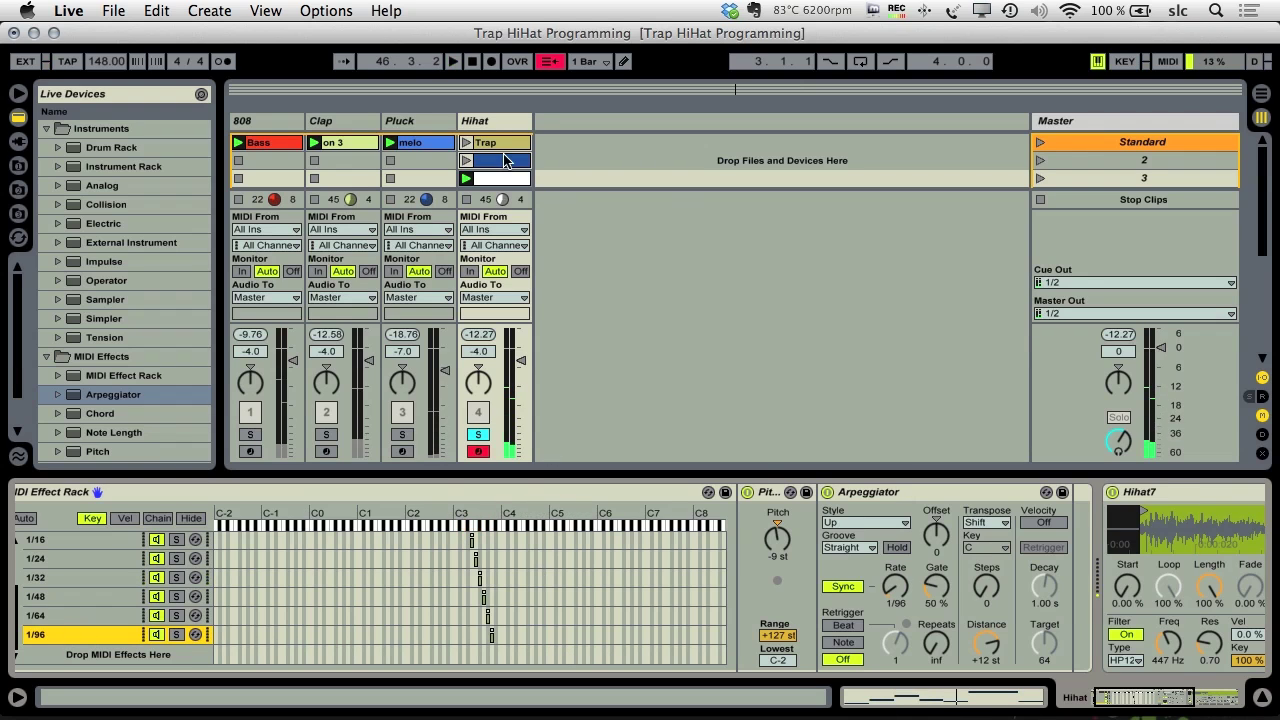
right_click(482, 436)
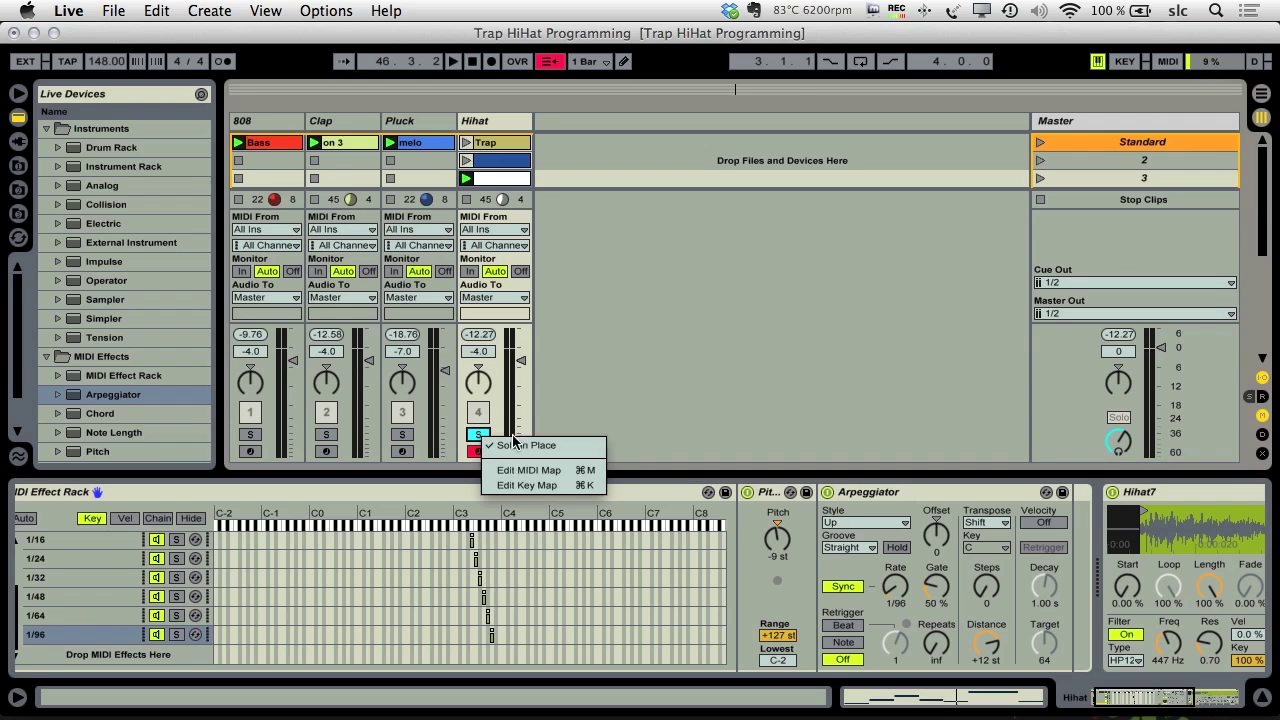
click(580, 432)
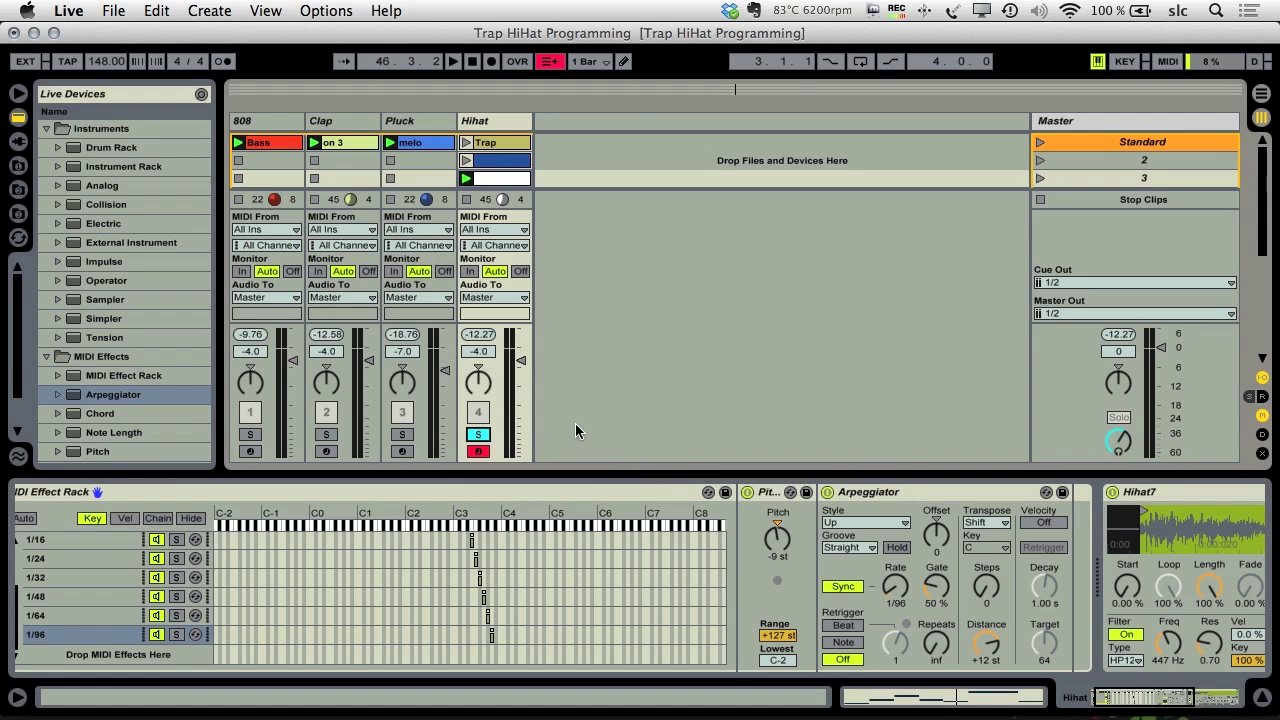
click(477, 434)
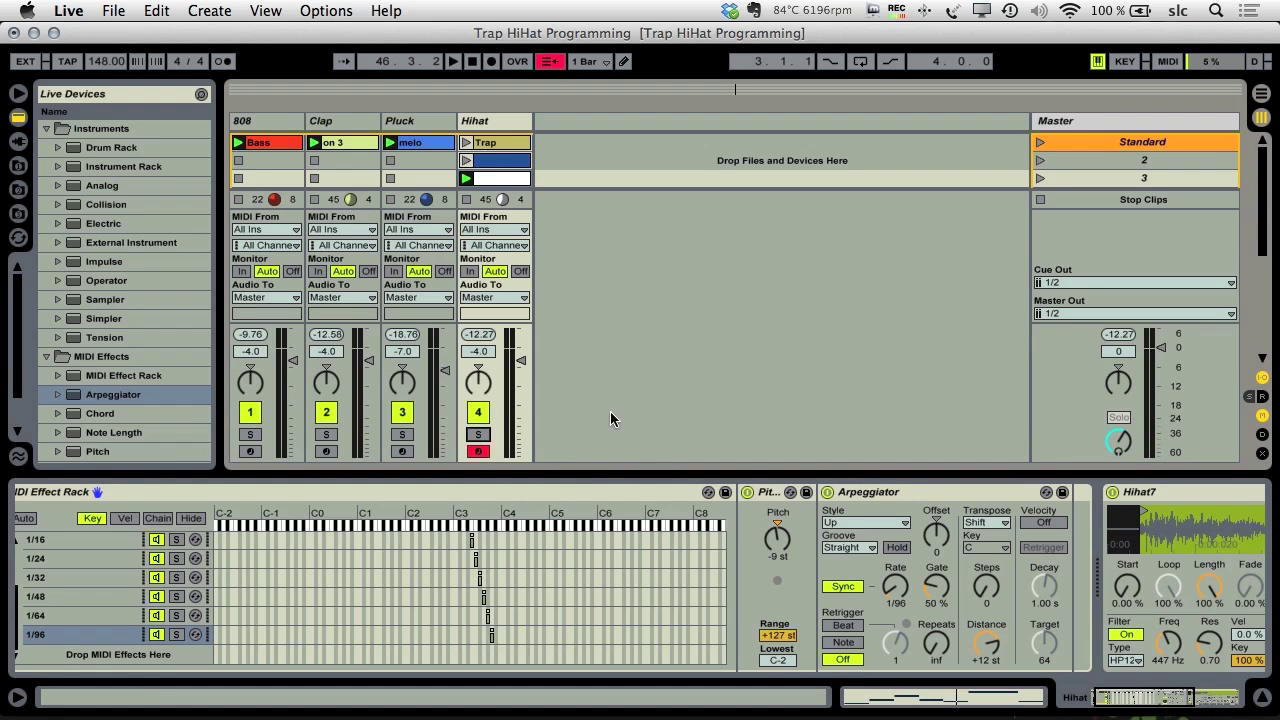